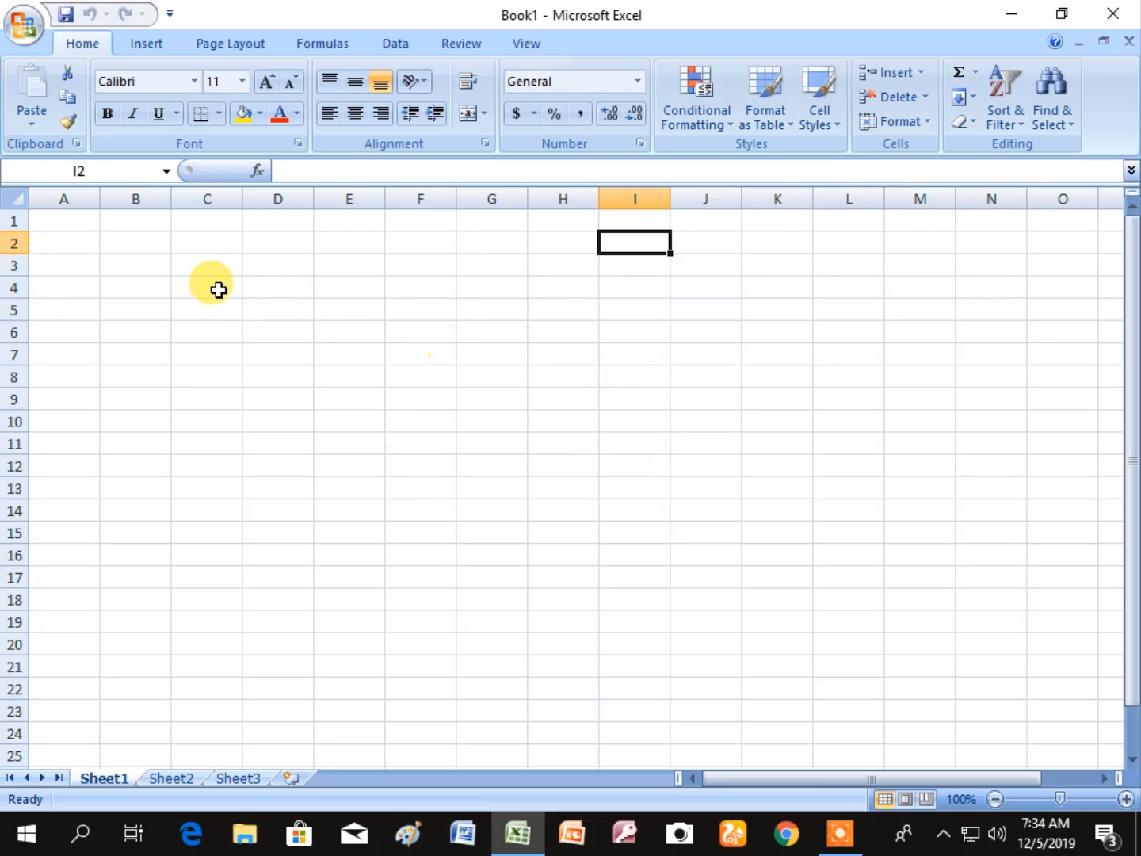
- Enter the heading "Sn" in cell A1
left_click(426, 227)
key("Left")
key("Left")
key("Left")
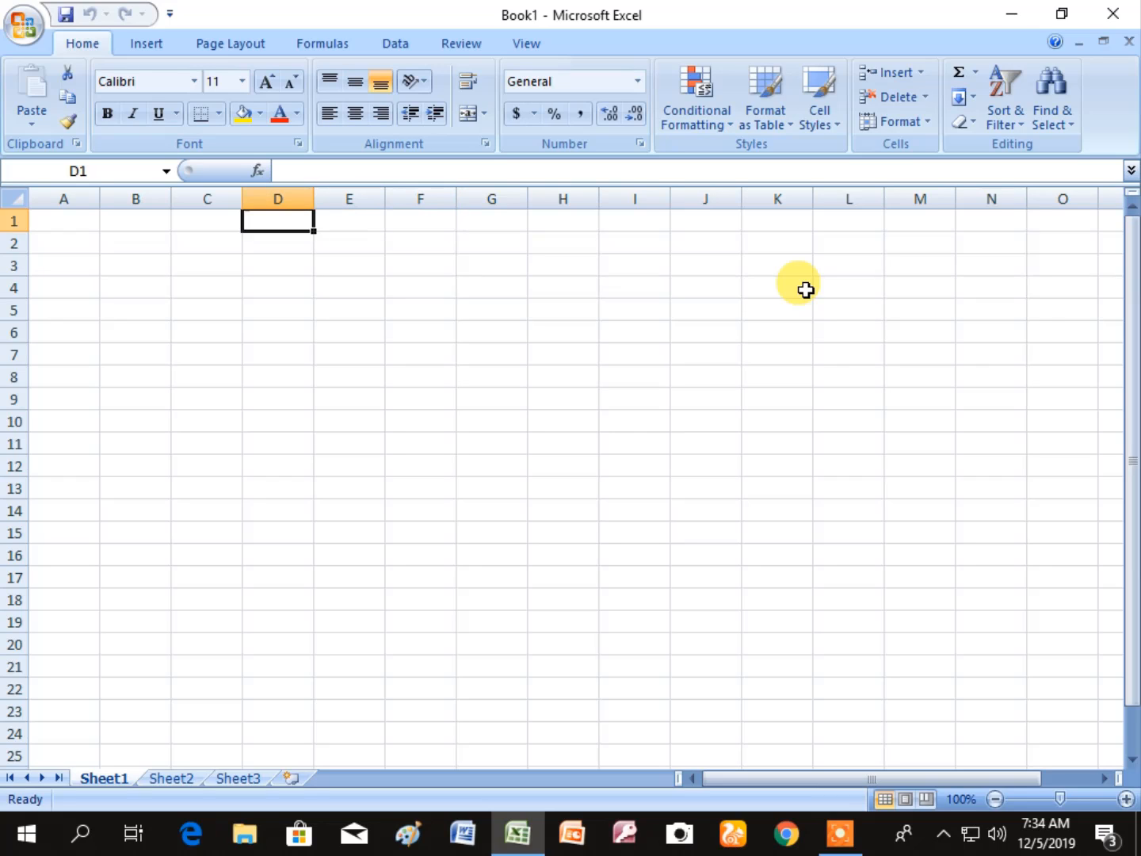
key("Left")
key("Left")
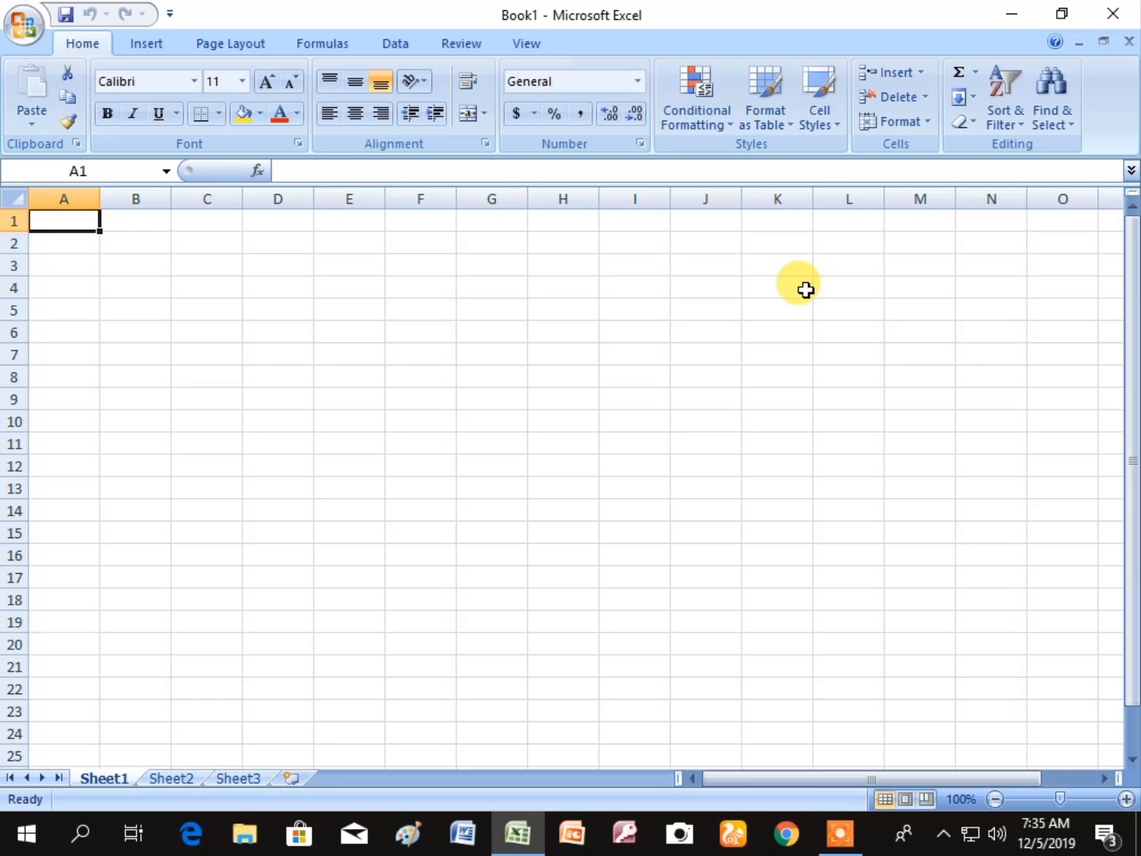
key("Down")
key("Up")
type("Sn")
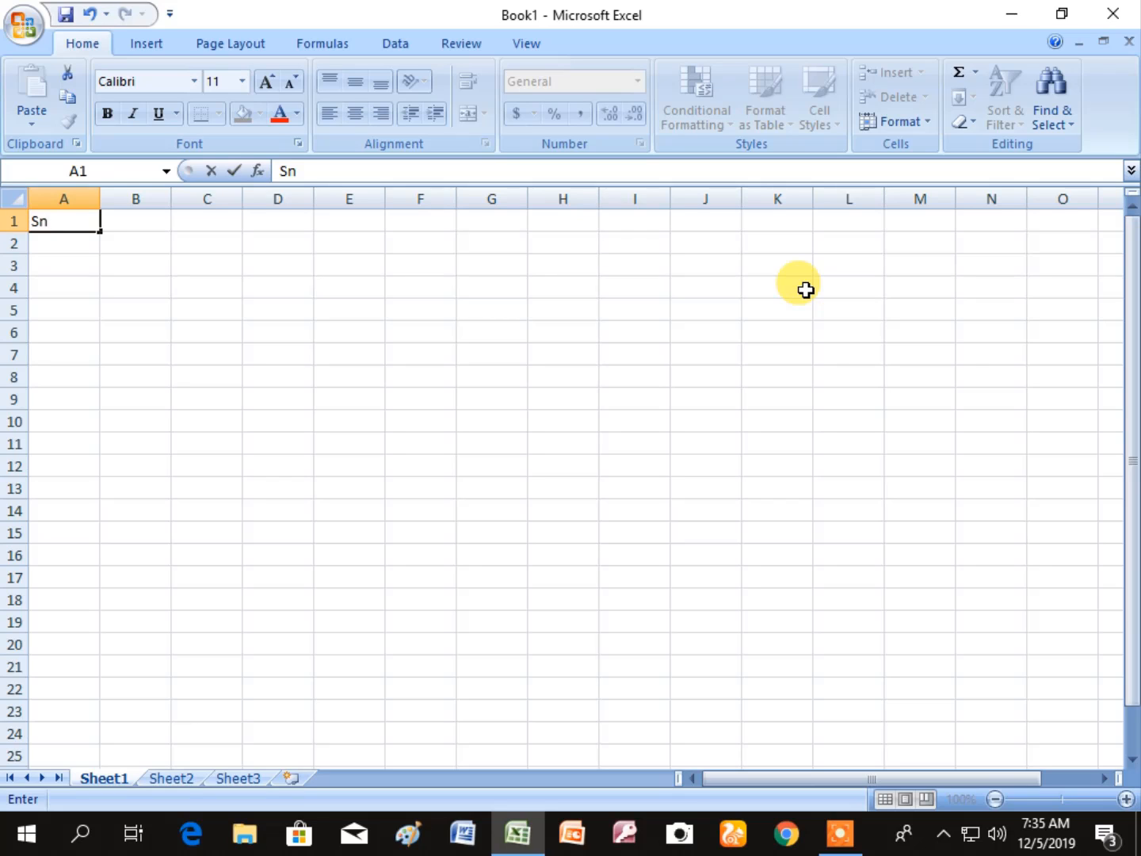
key("Tab")
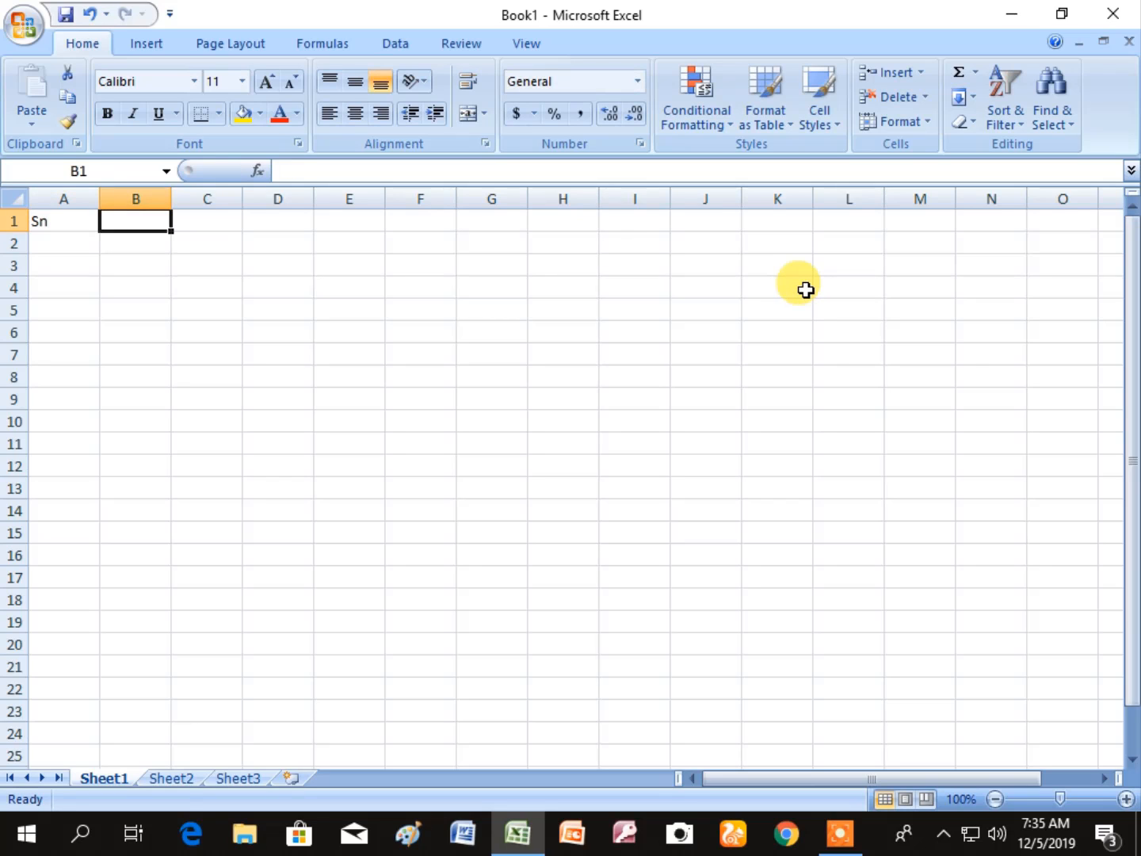
- Enter the heading "Student Name" in cell B1 and widen column B to fit the text
key("Left")
key("Right")
type("St")
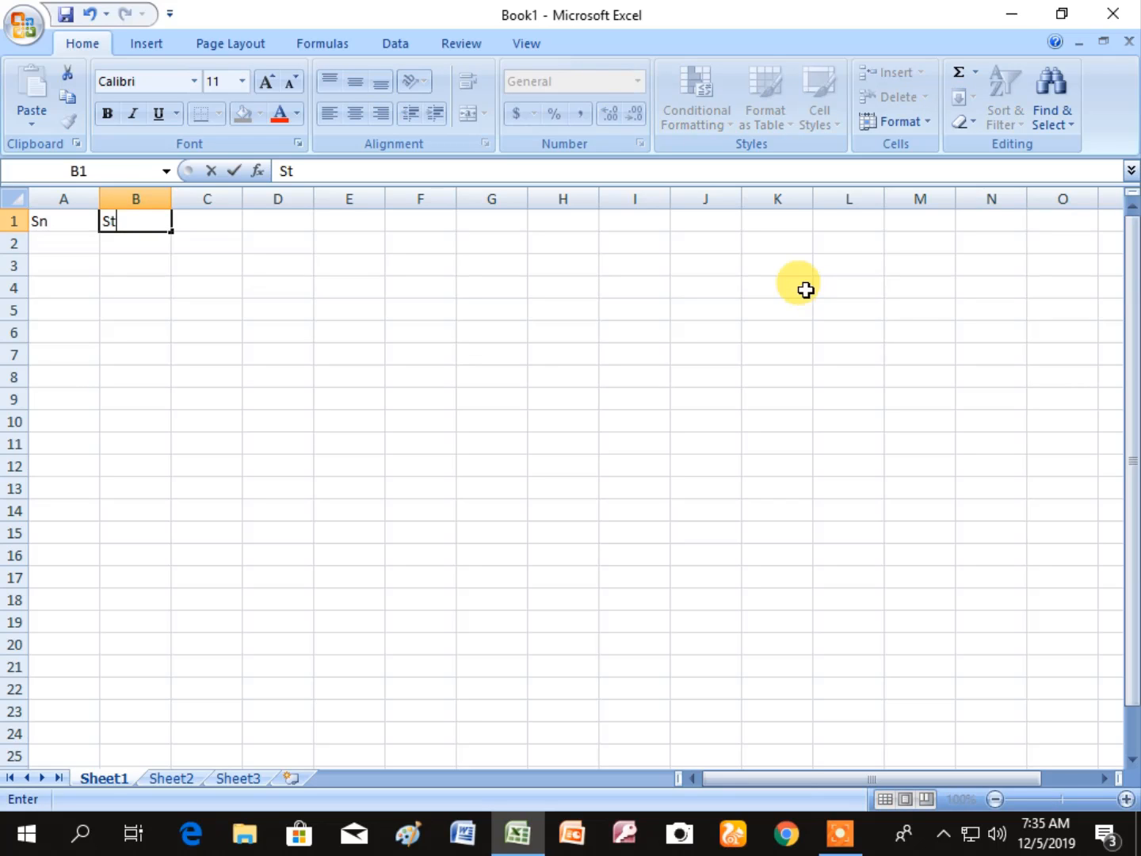
type("udent Name")
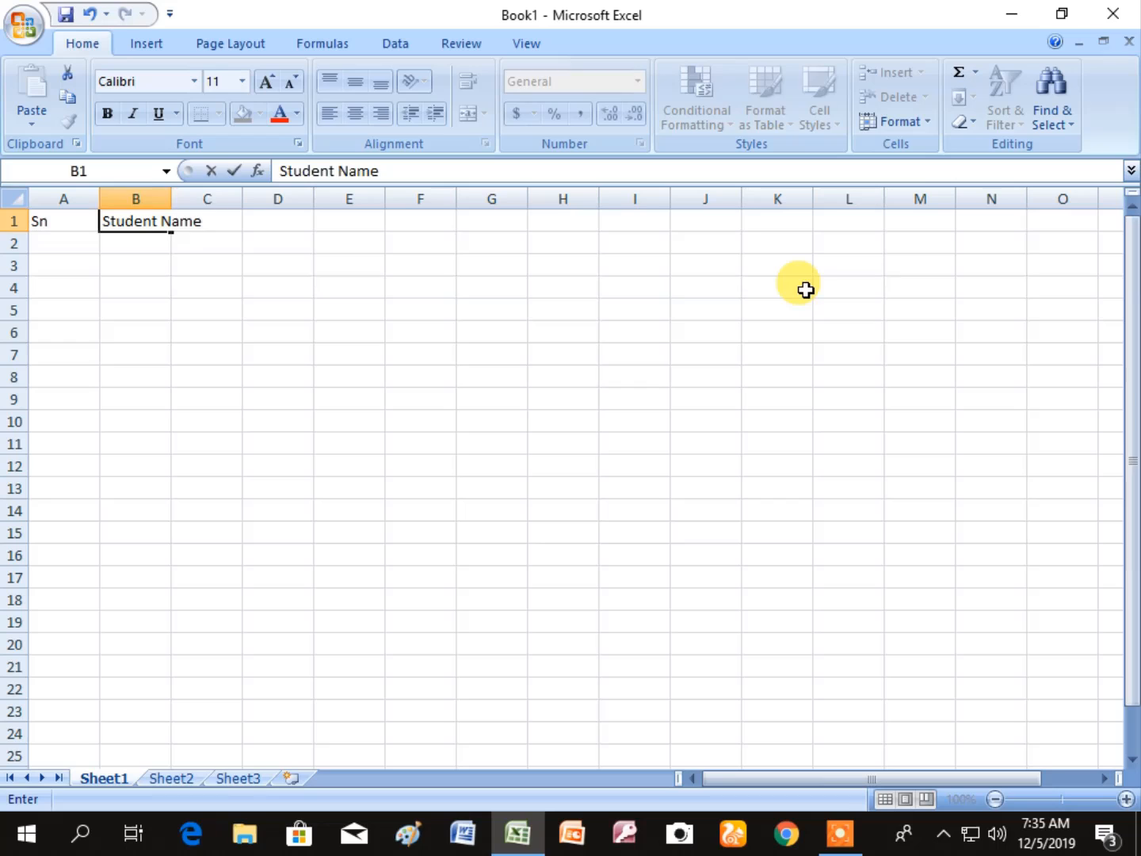
key("Tab")
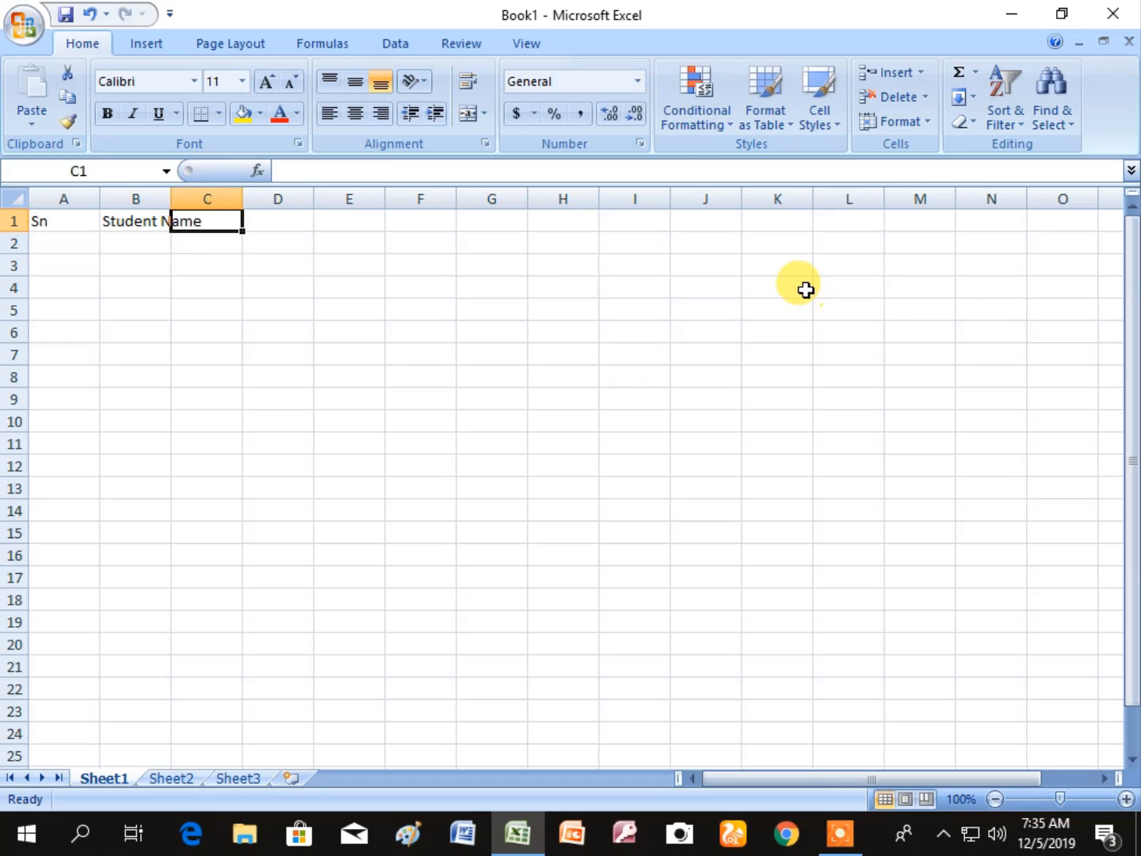
left_click_drag(166, 213, 221, 202)
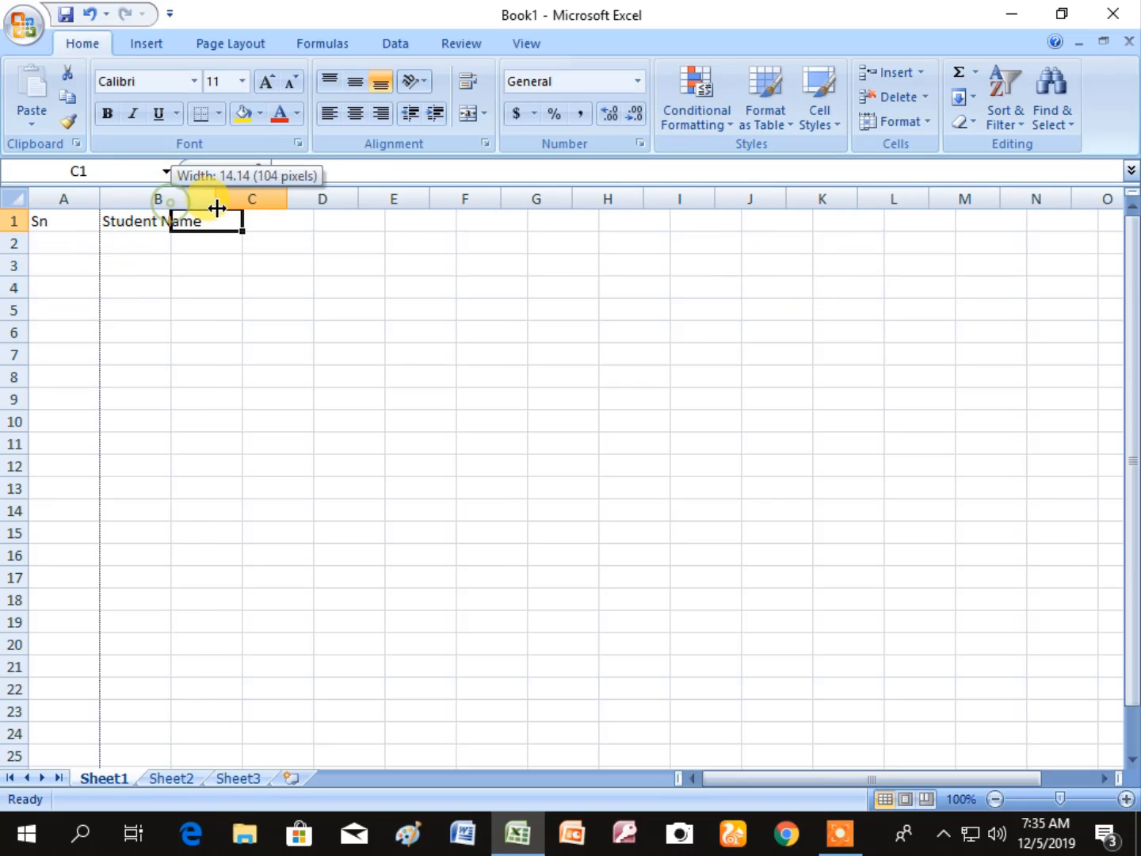
left_click(376, 440)
- Enter the headings "age" in cell C1 and "Course Fee" in cell D1
left_click(270, 226)
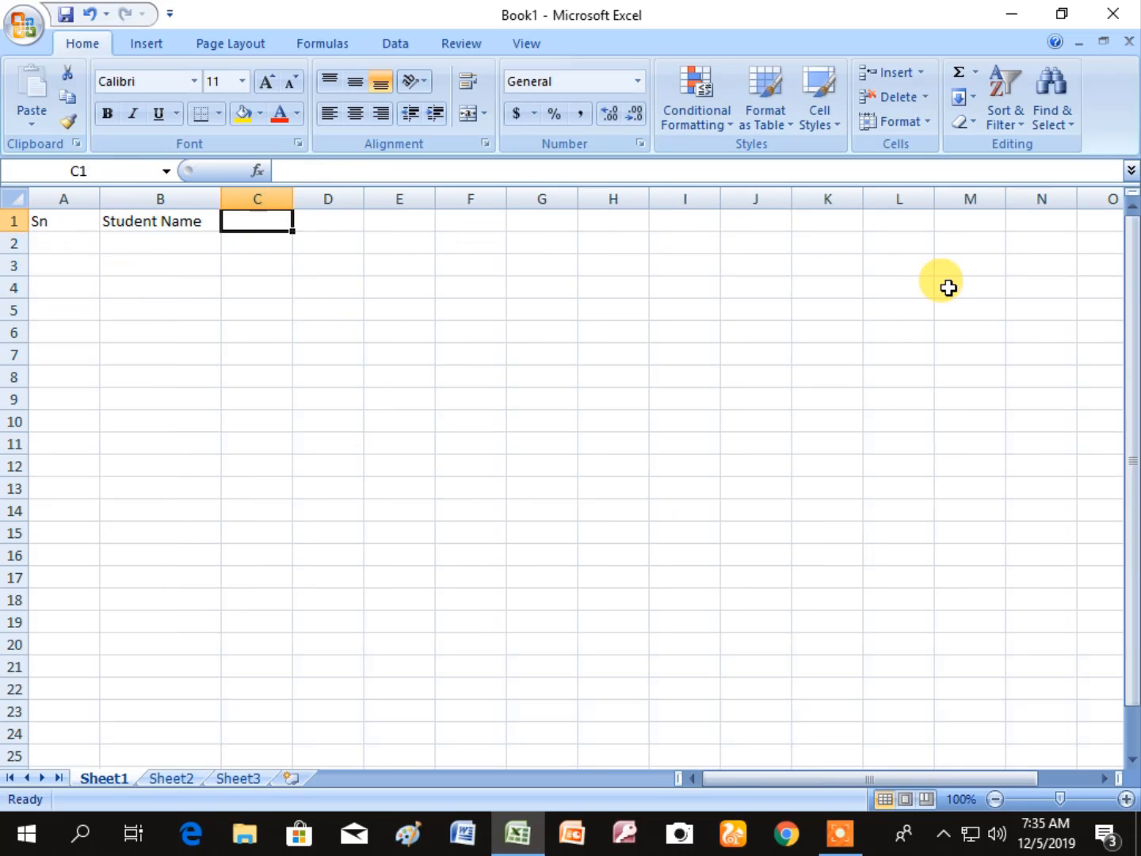
type("age")
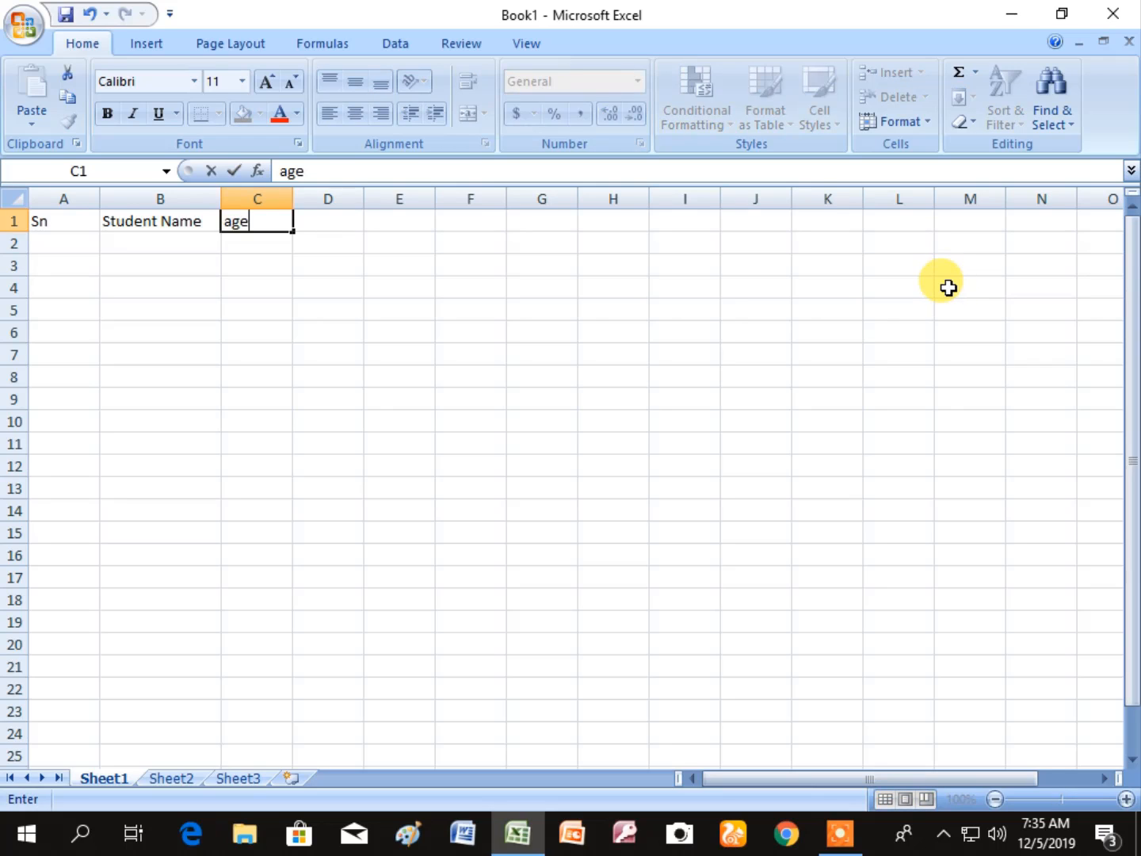
key("Tab")
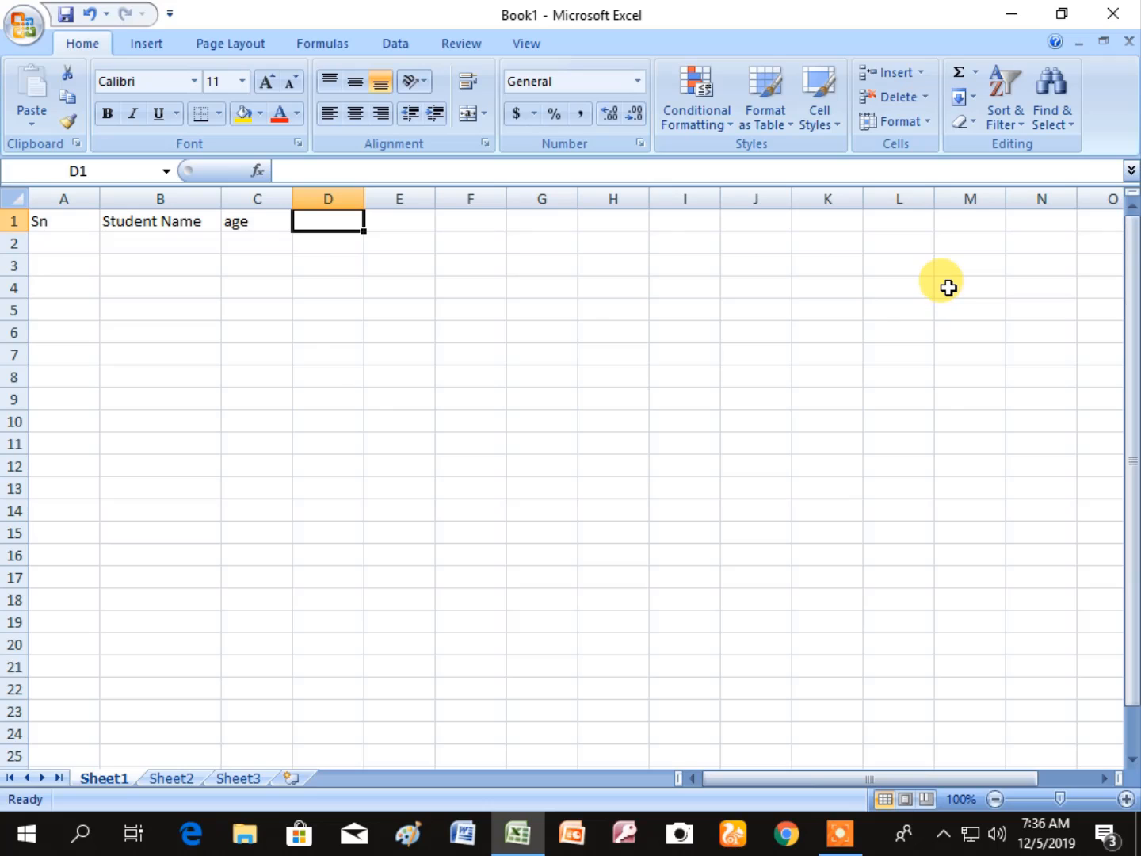
type("C")
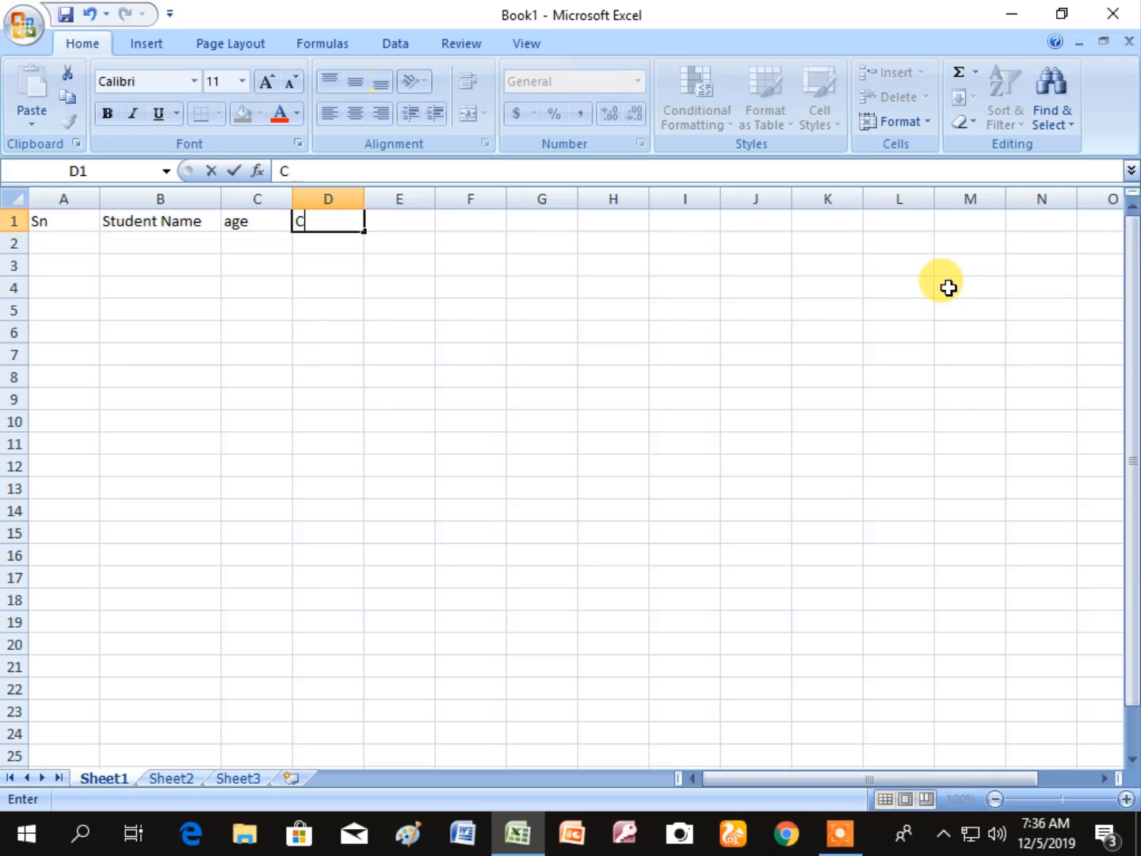
type("ourse Fee")
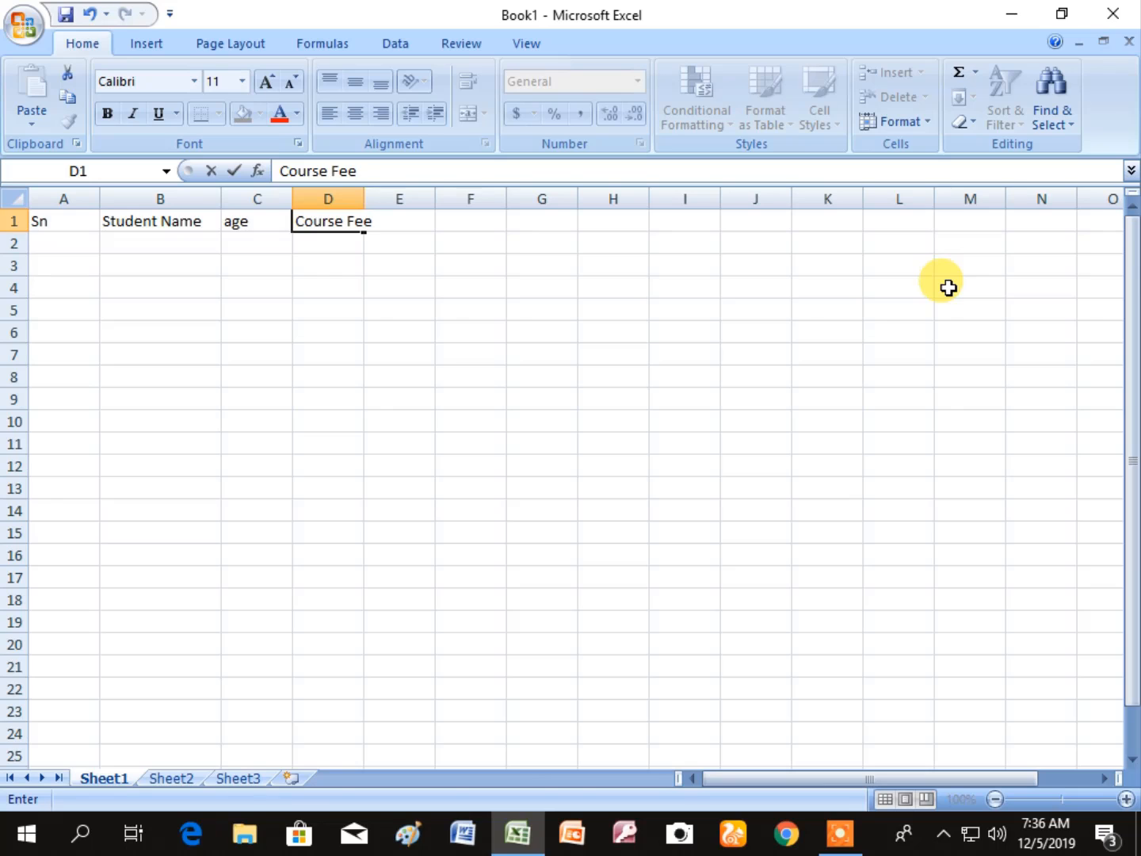
key("Return")
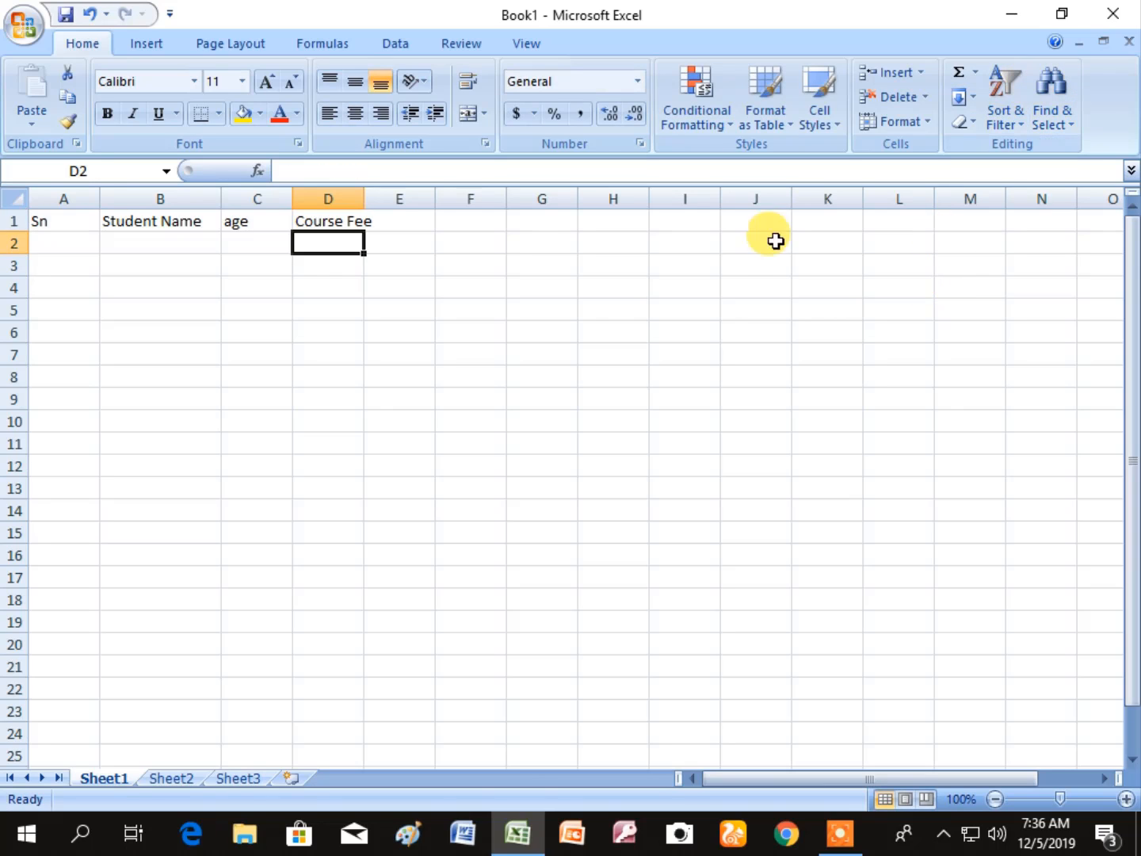
- Widen column D so that the Course Fee heading fits inside its cell
left_click(288, 445)
left_click_drag(366, 199, 394, 199)
left_click(571, 400)
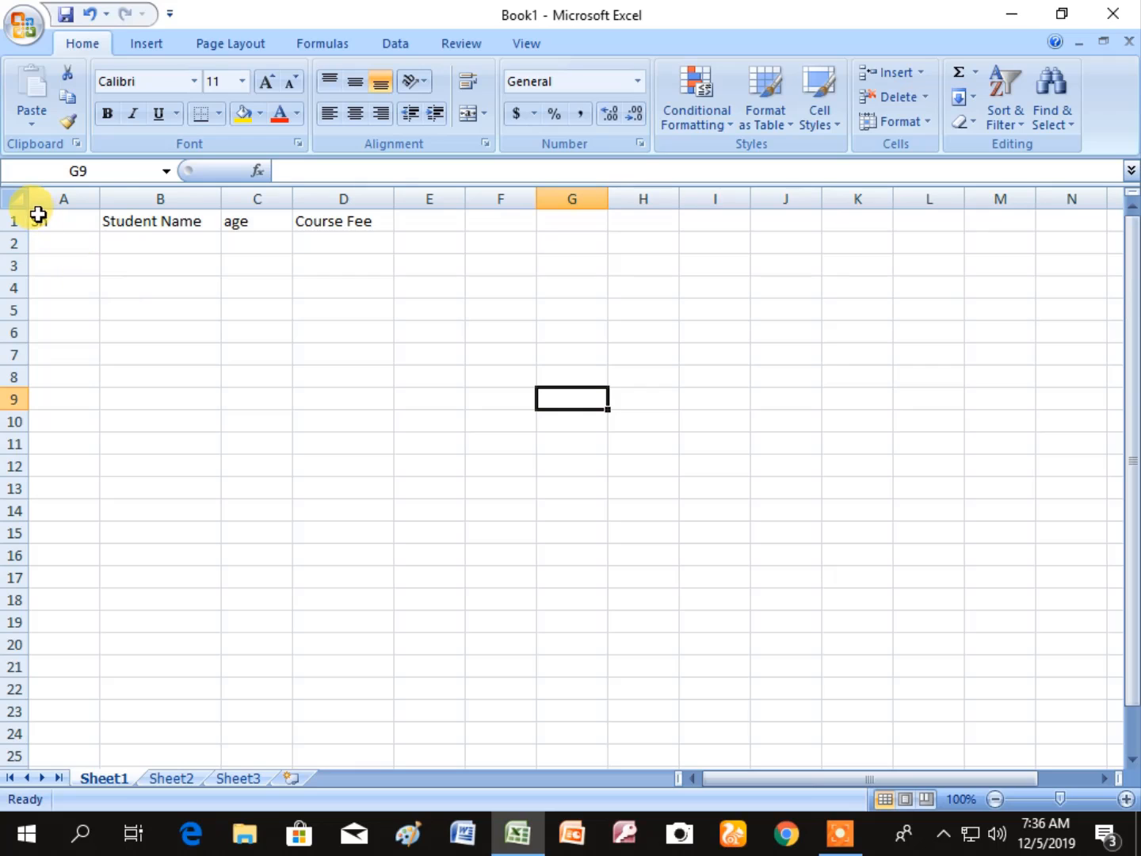
- Make the four headings in cells A1 to D1 bold
left_click_drag(48, 216, 337, 228)
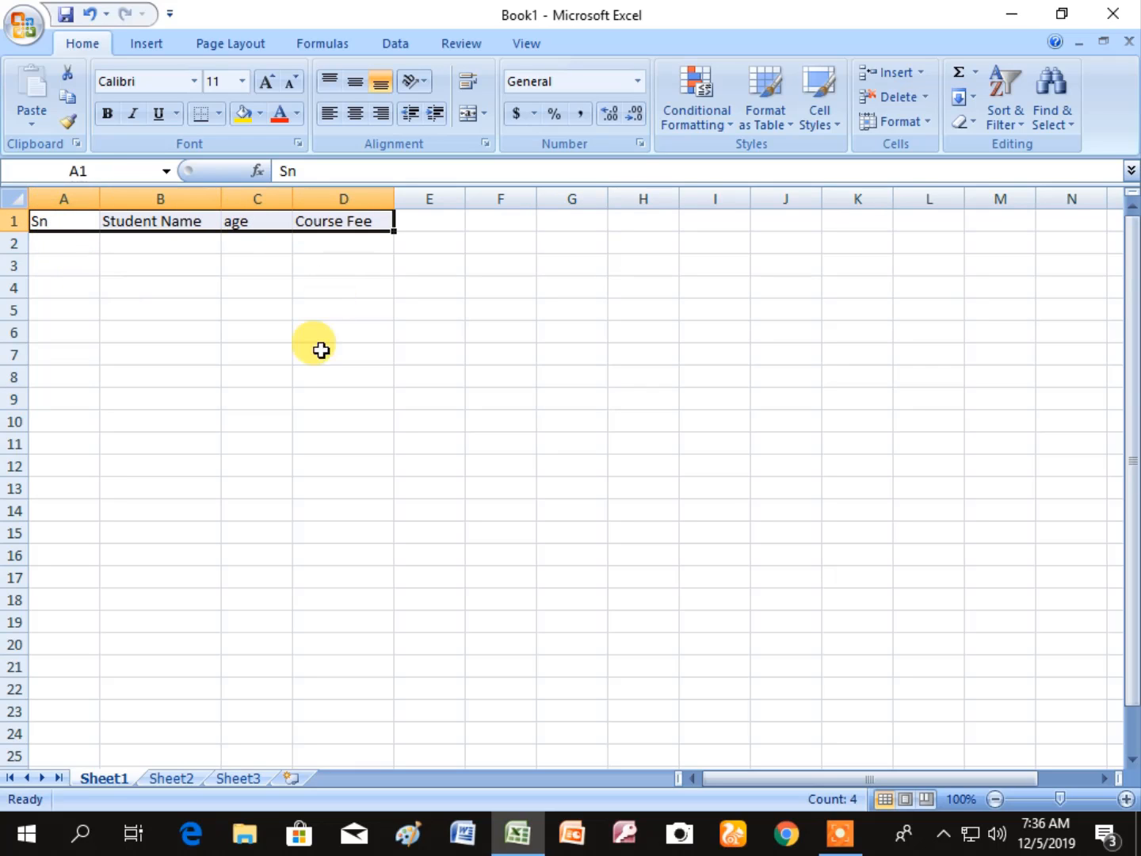
left_click(109, 112)
left_click(398, 347)
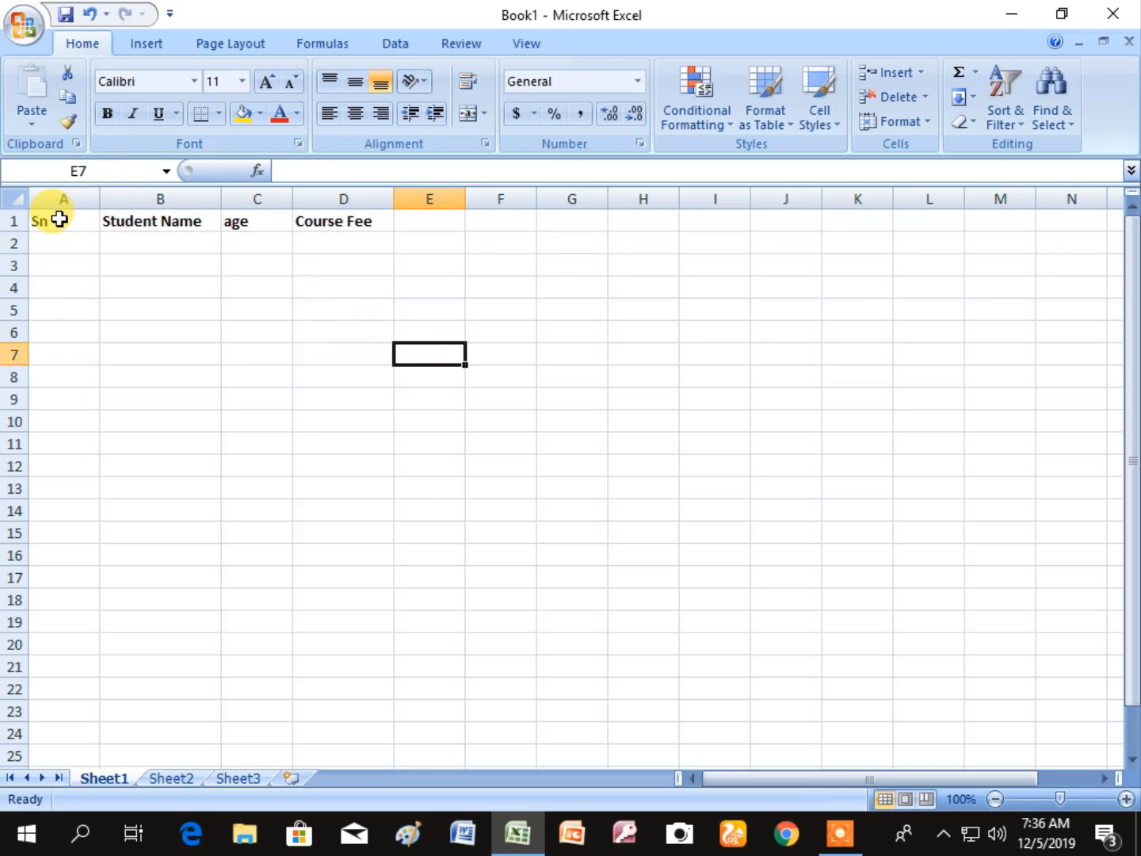
- Convert the heading range A1:D1 into a table with the option "My table has headers" enabled
left_click_drag(60, 219, 374, 224)
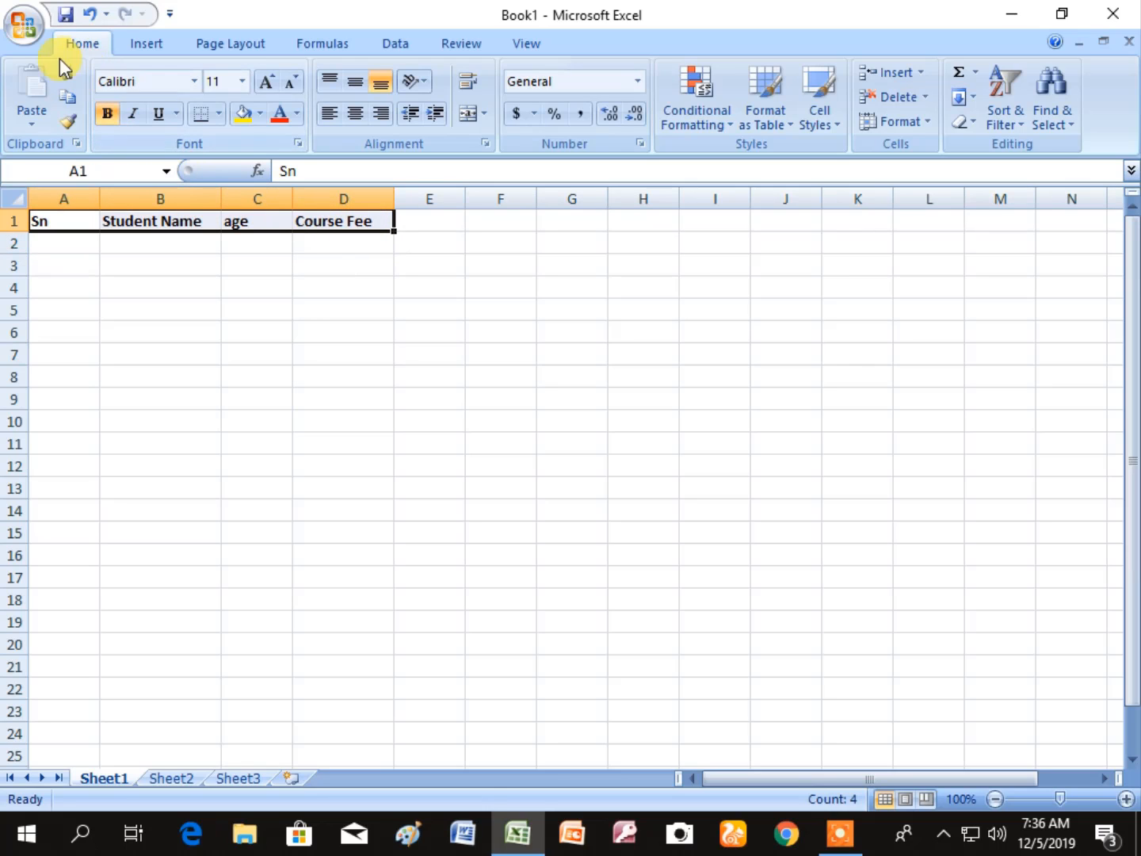
left_click(137, 46)
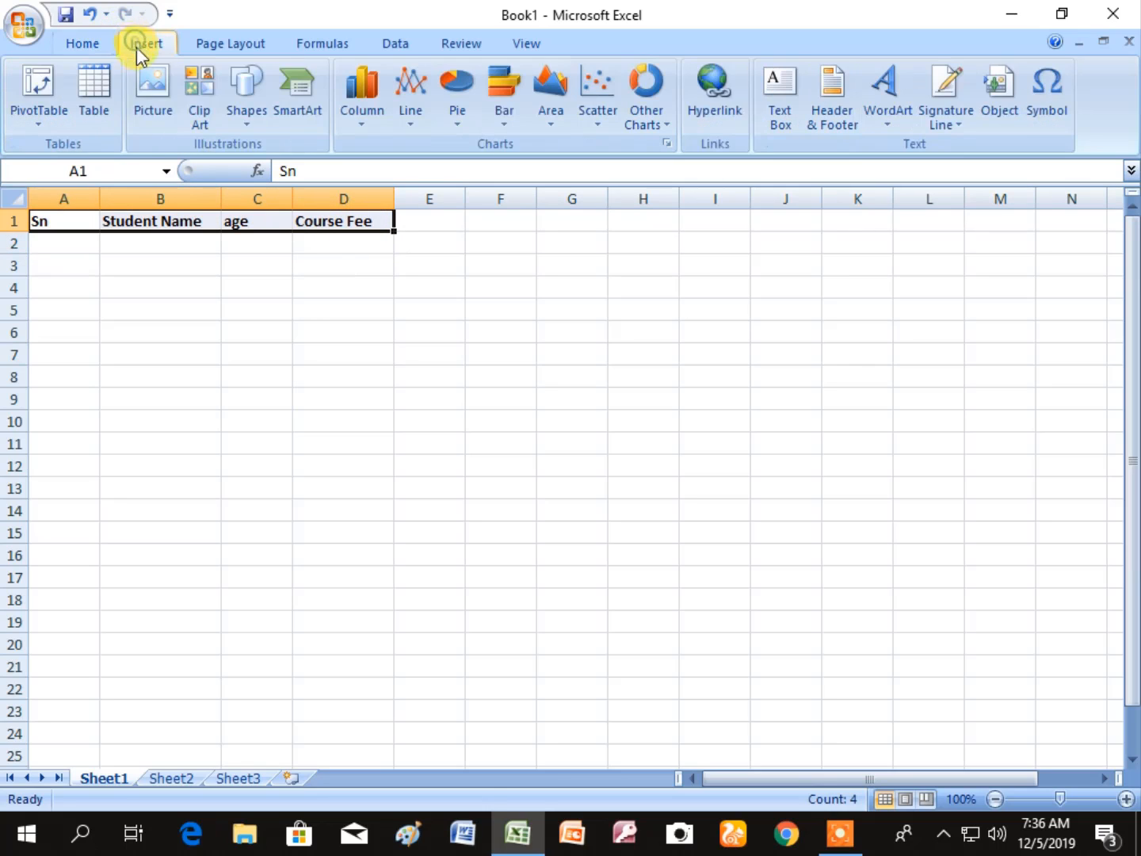
left_click(108, 116)
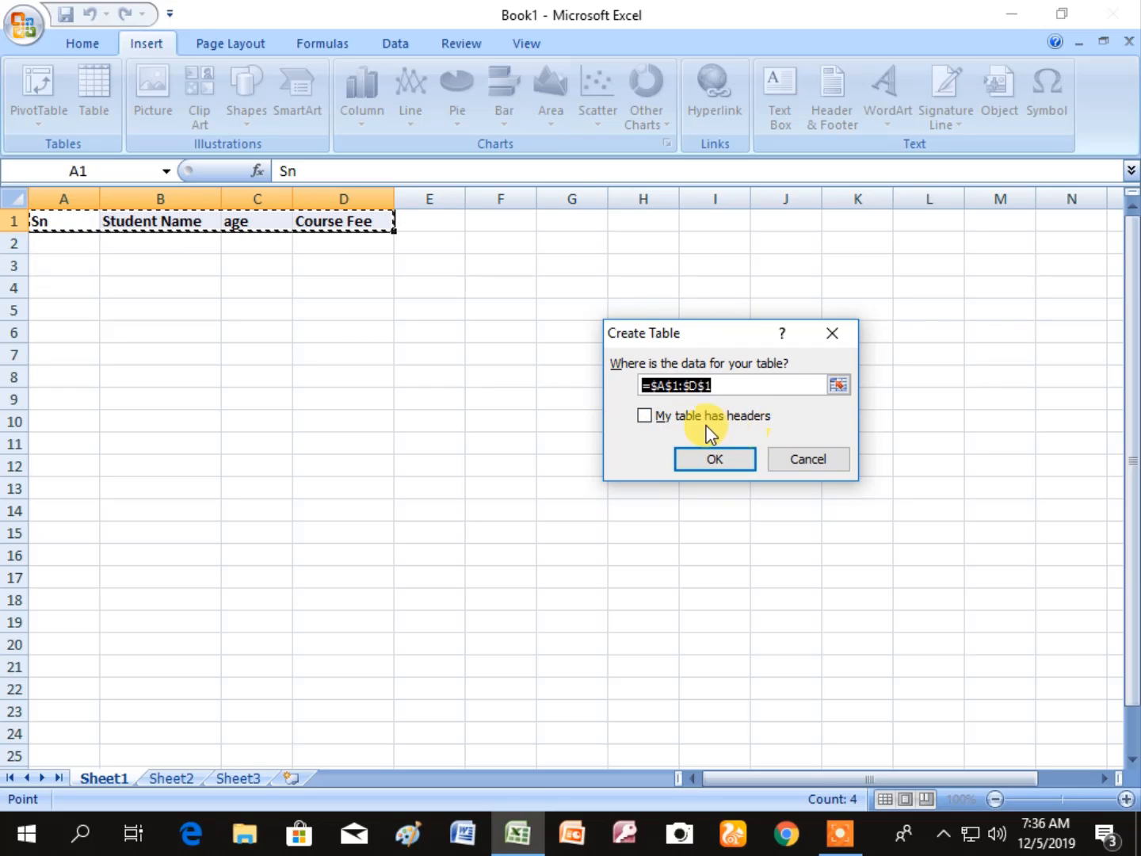
left_click(646, 417)
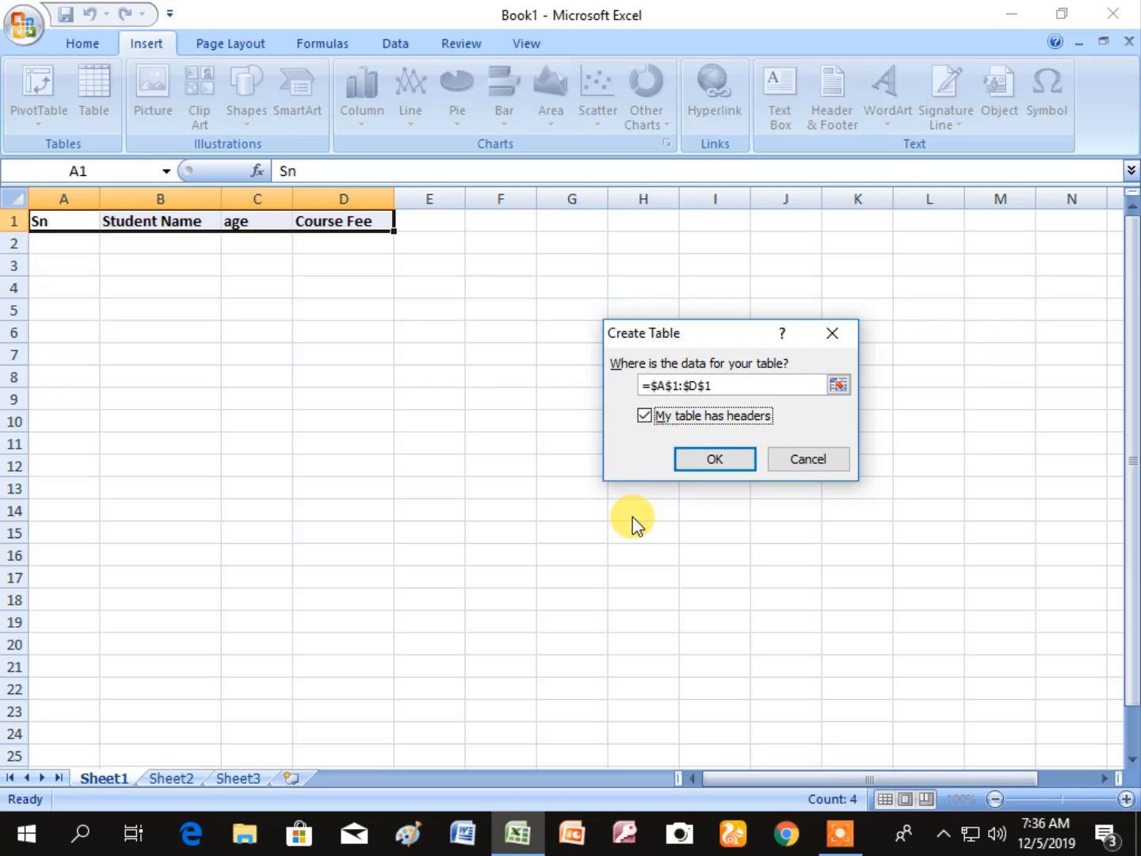
left_click(723, 462)
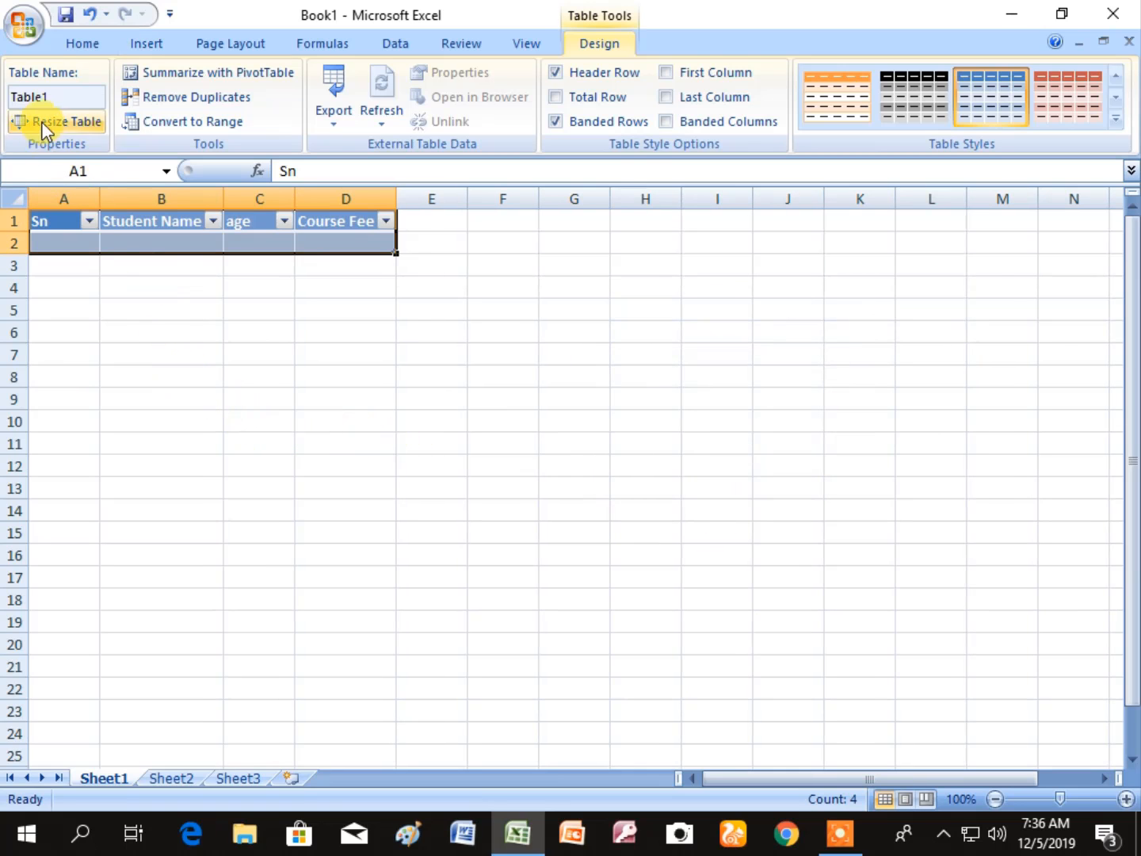
- Add the Form command from Commands Not in the Ribbon to the Quick Access Toolbar for all documents
left_click(24, 33)
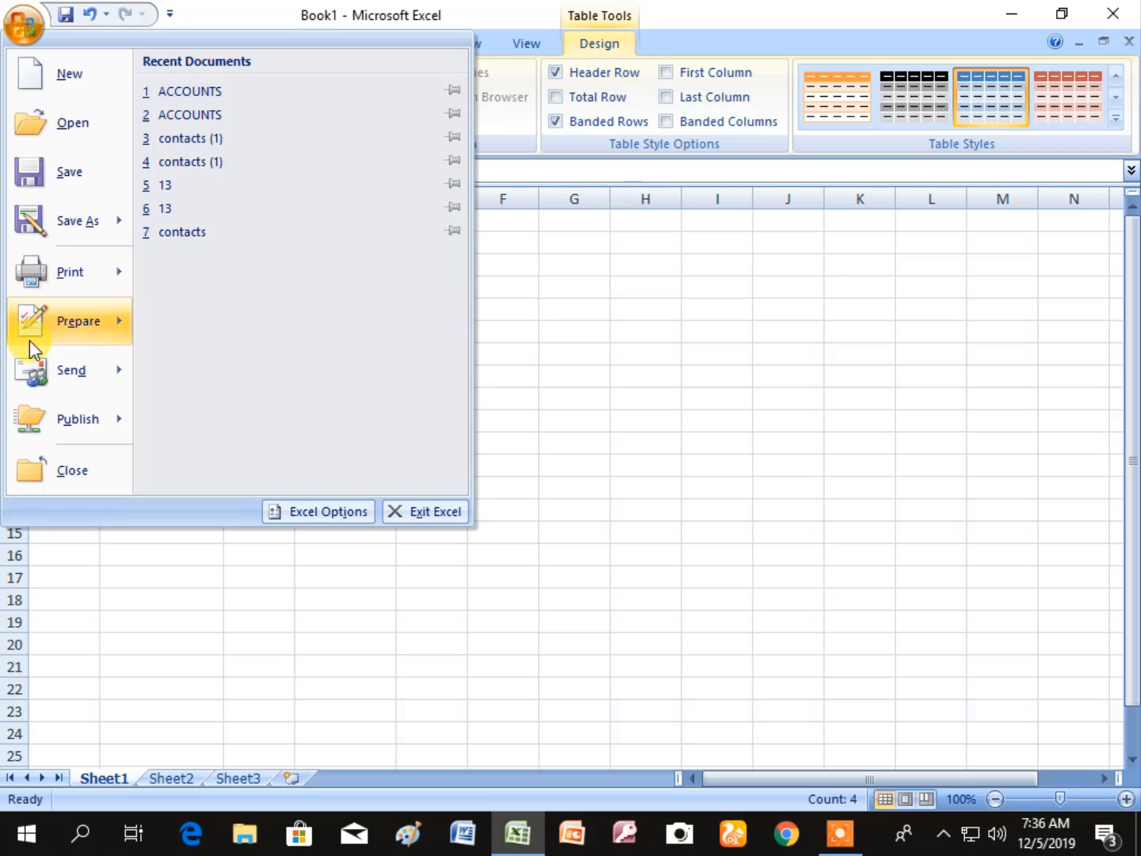
mouse_move(29, 337)
left_click(332, 510)
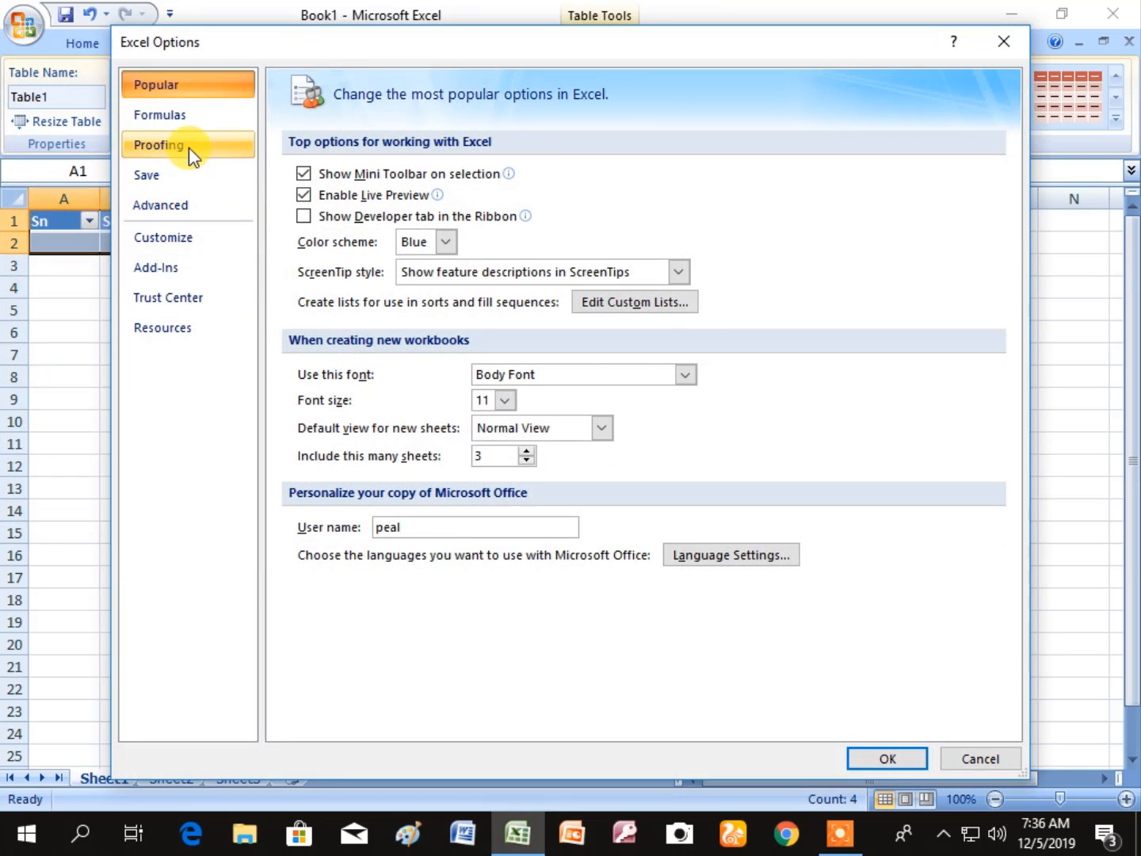
left_click(163, 240)
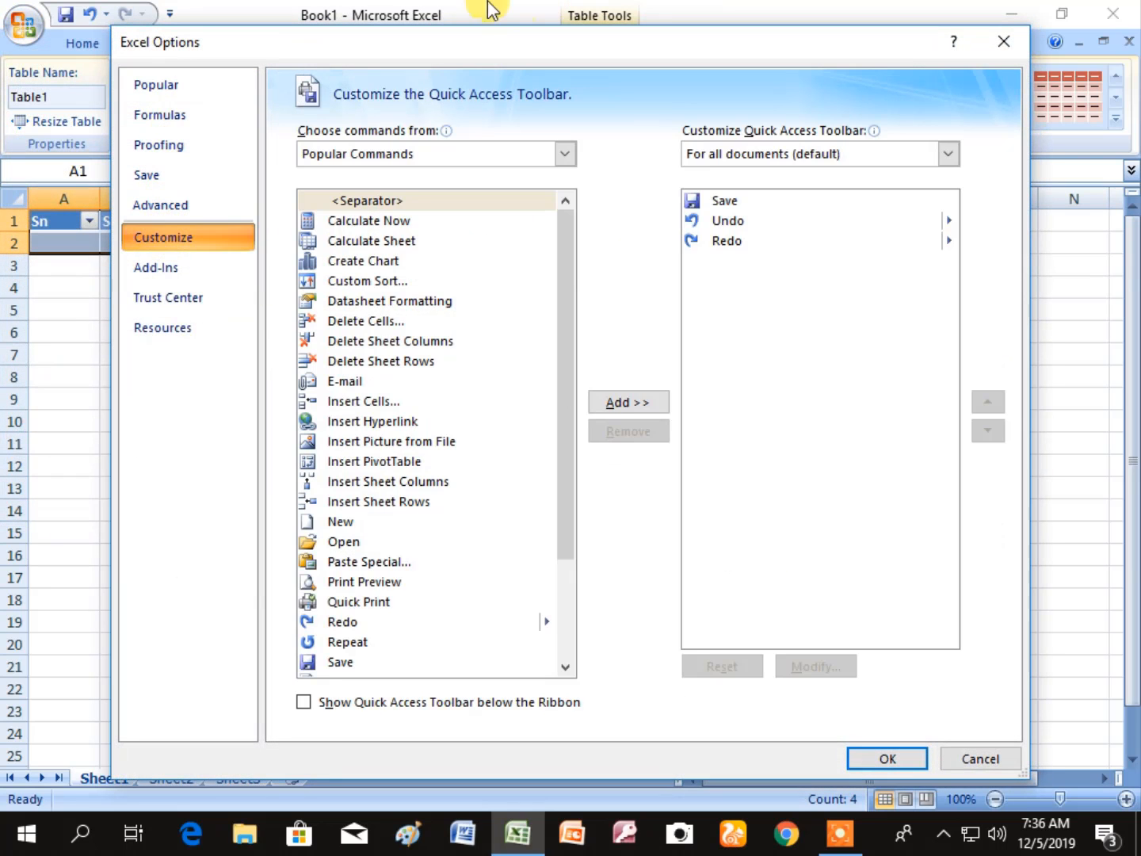
left_click(367, 153)
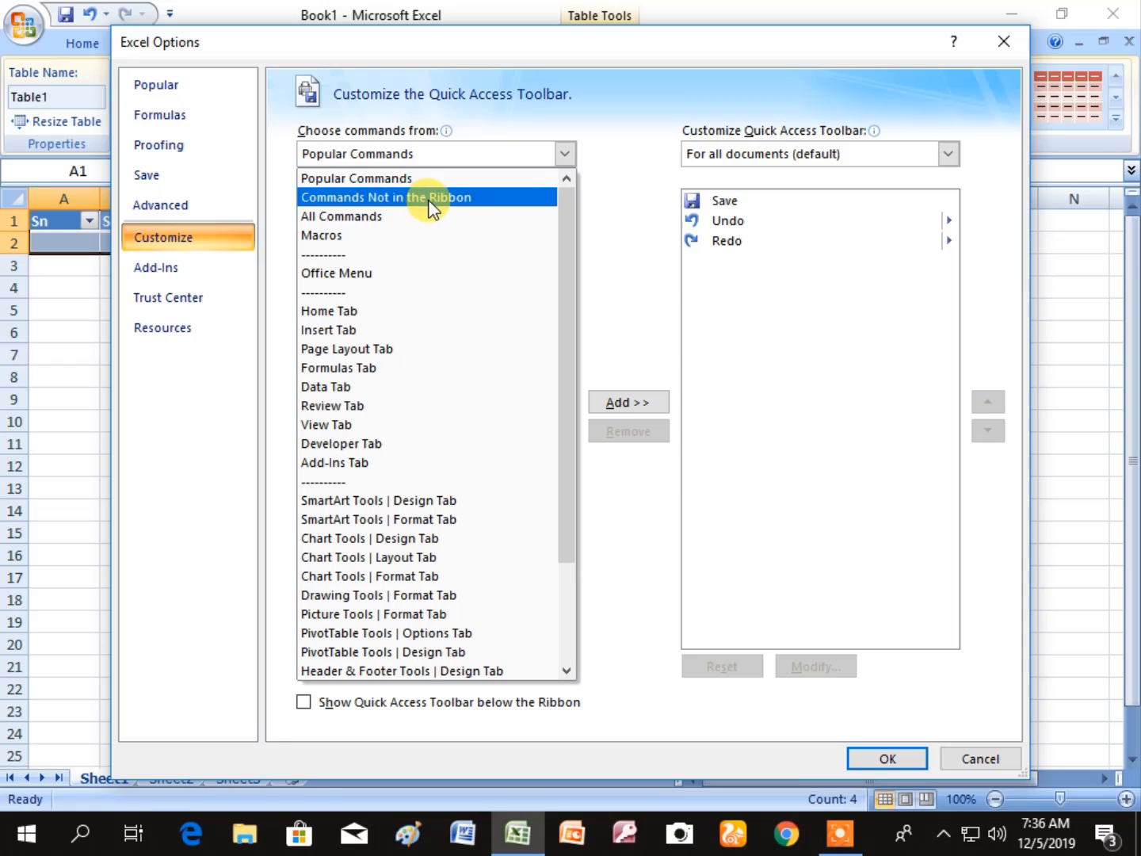
left_click(460, 201)
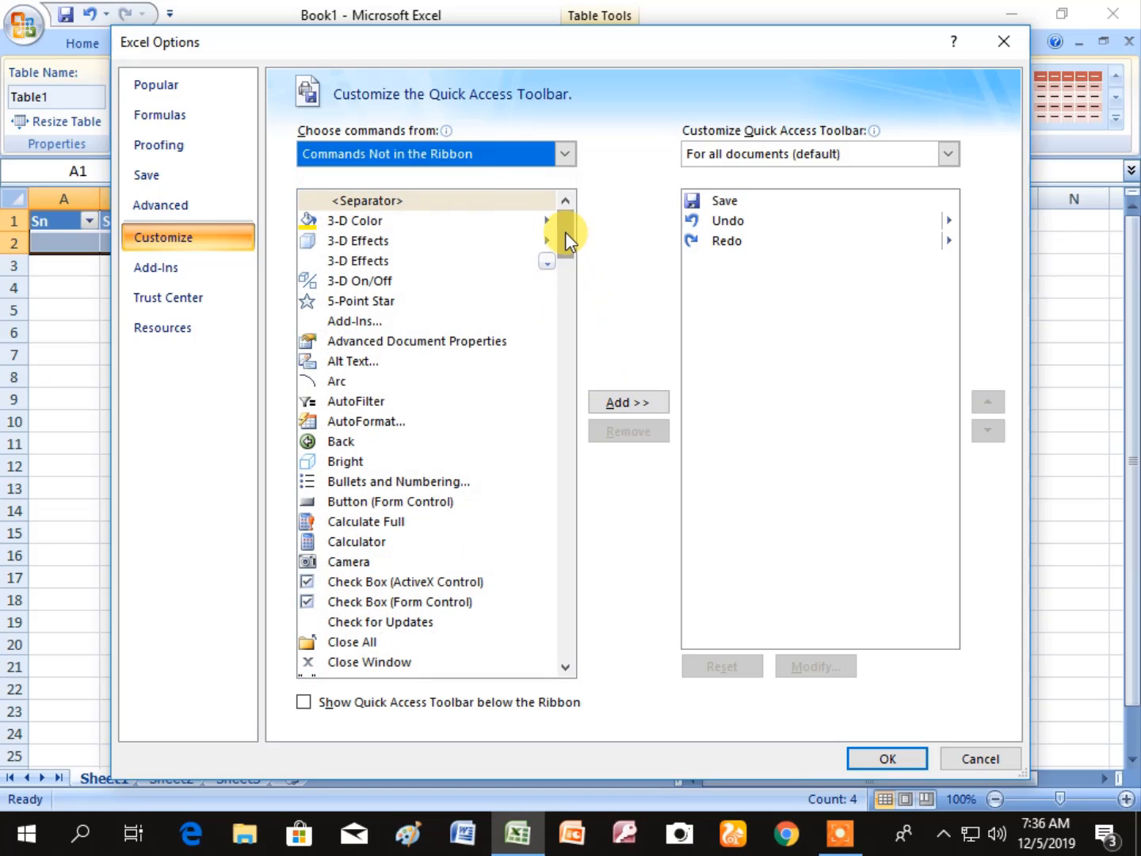
left_click_drag(565, 232, 560, 365)
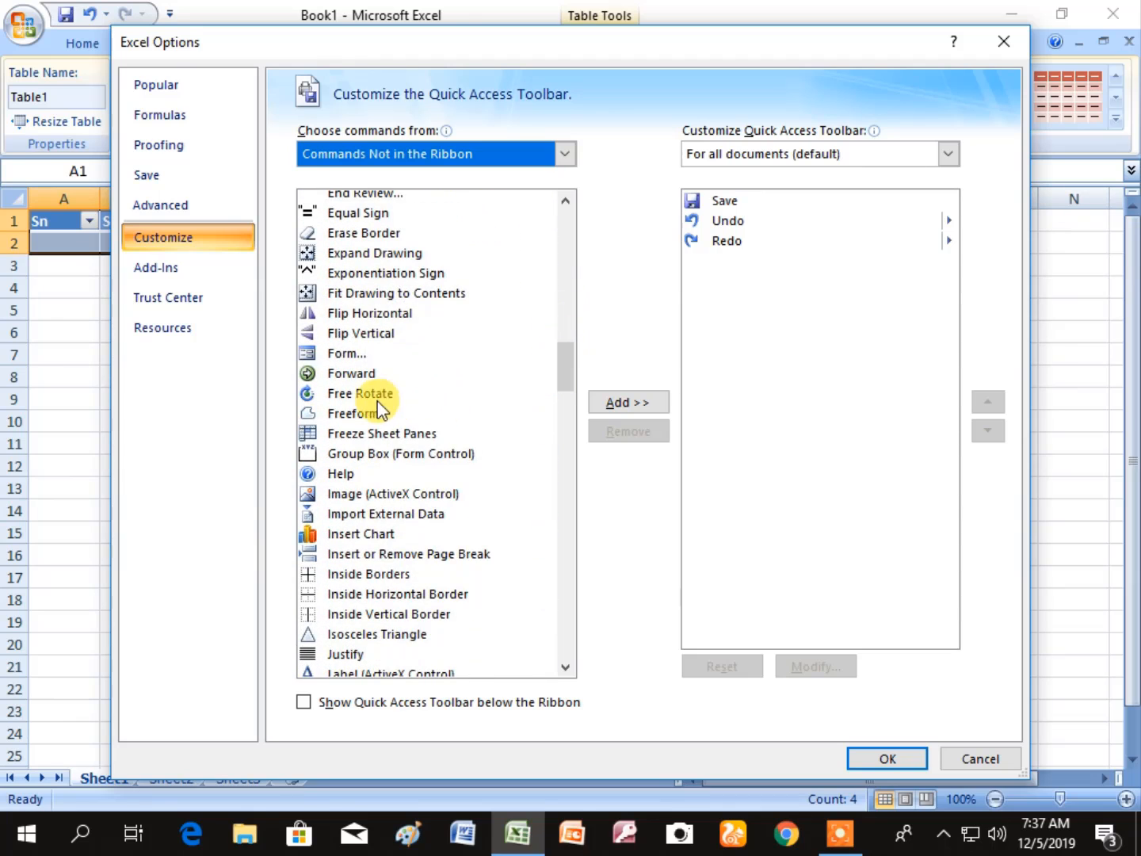
left_click(349, 353)
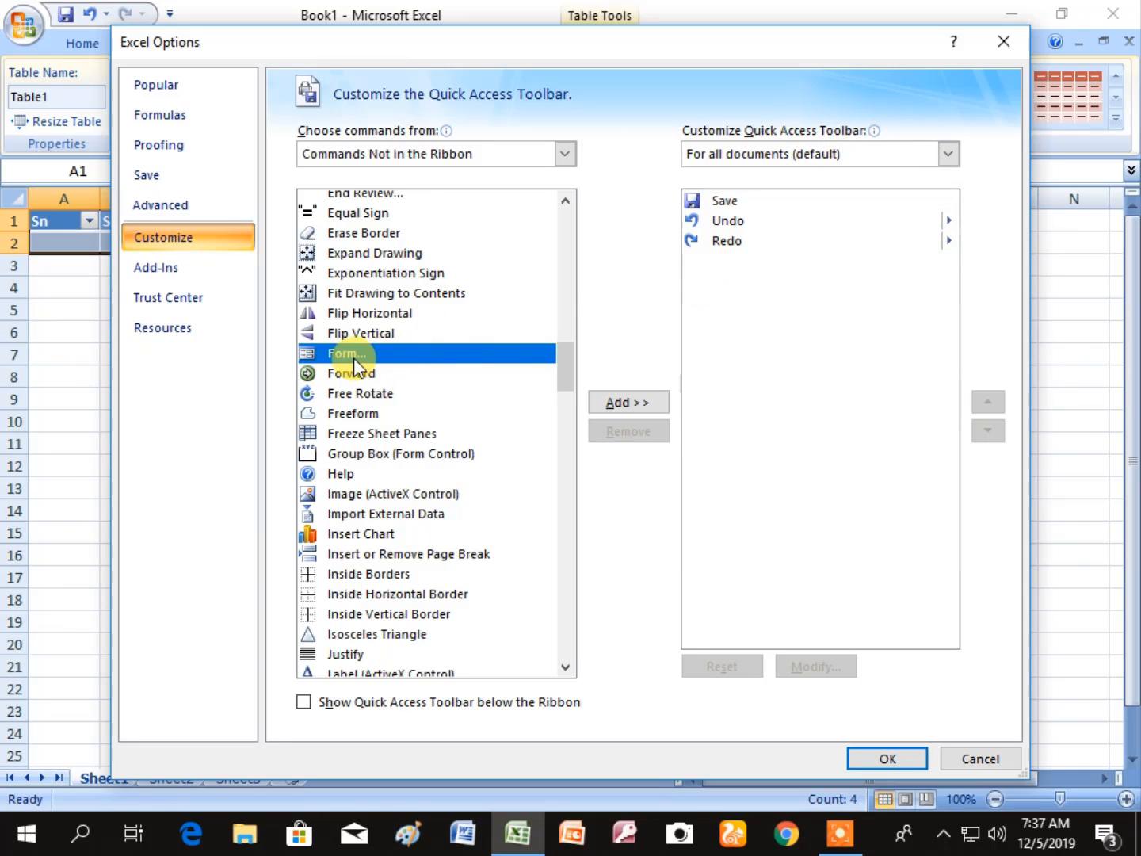
left_click(633, 403)
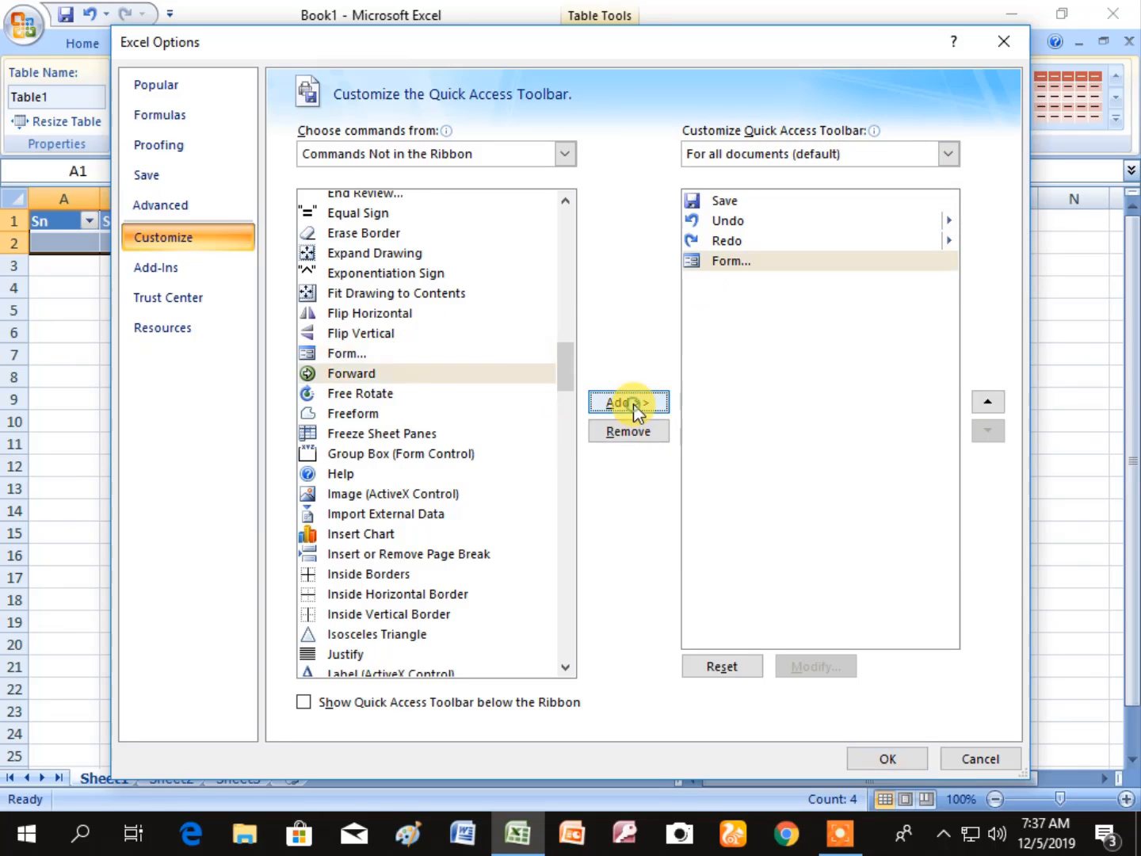
left_click(889, 757)
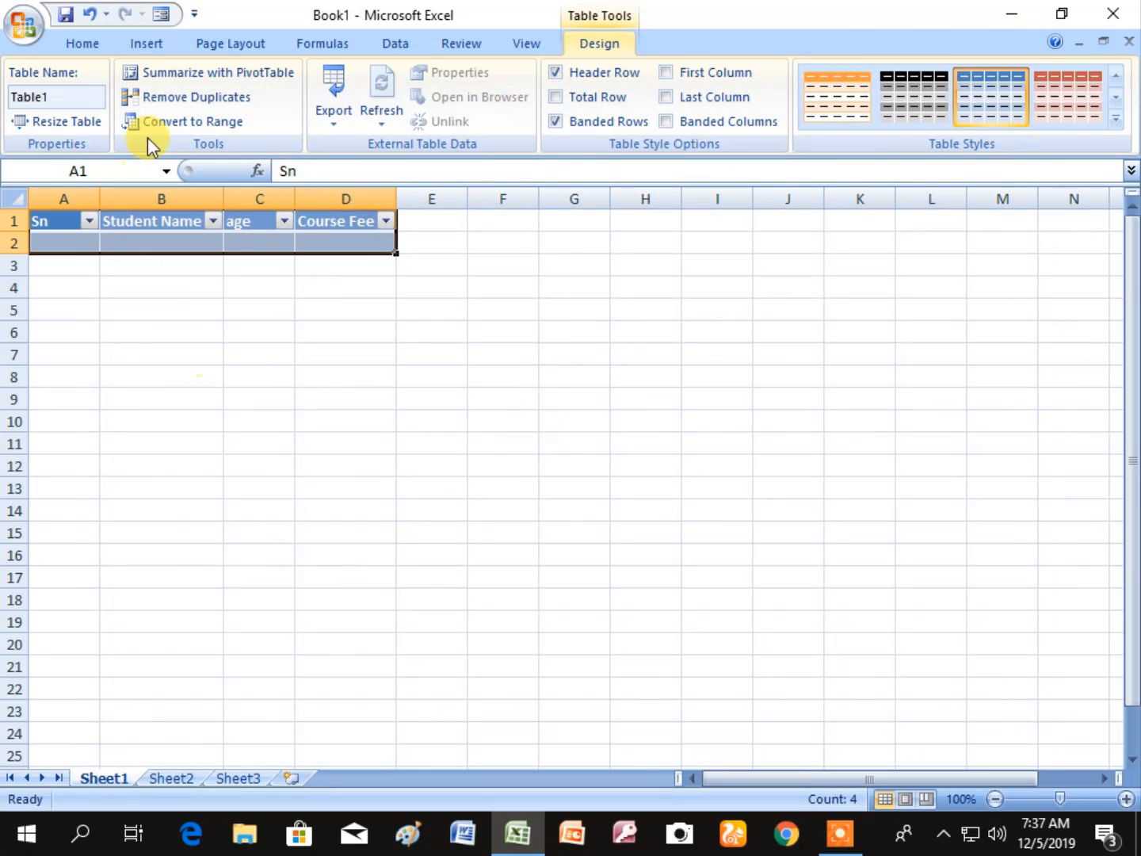
- Open the data entry form for the student table and move its window slightly closer to the table
left_click(194, 16)
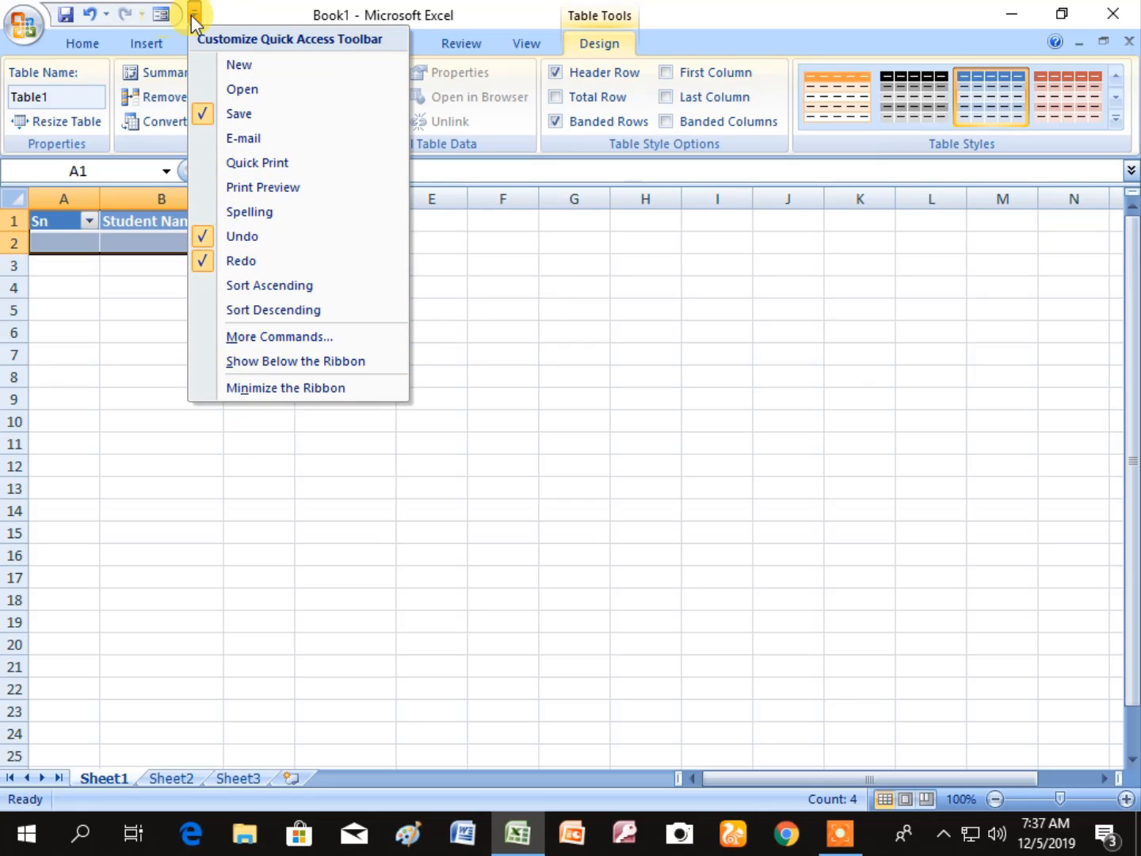
left_click(235, 12)
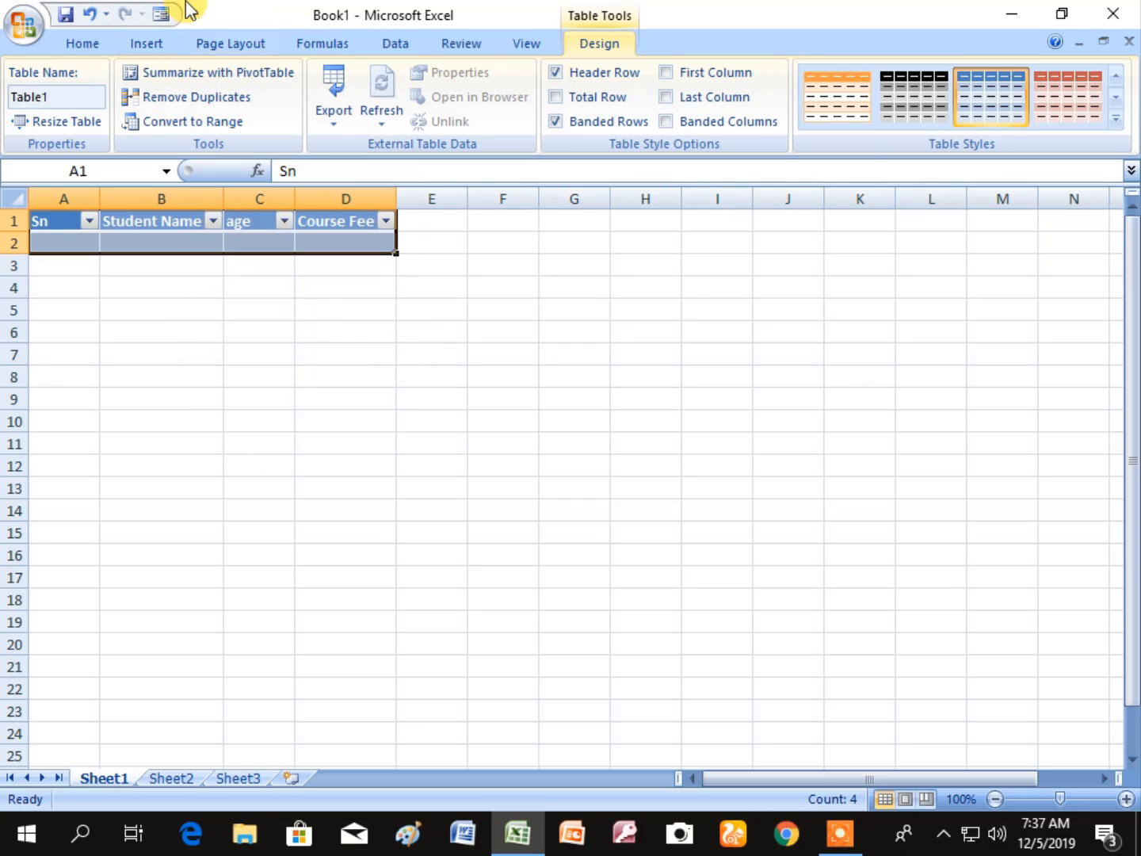
left_click(160, 14)
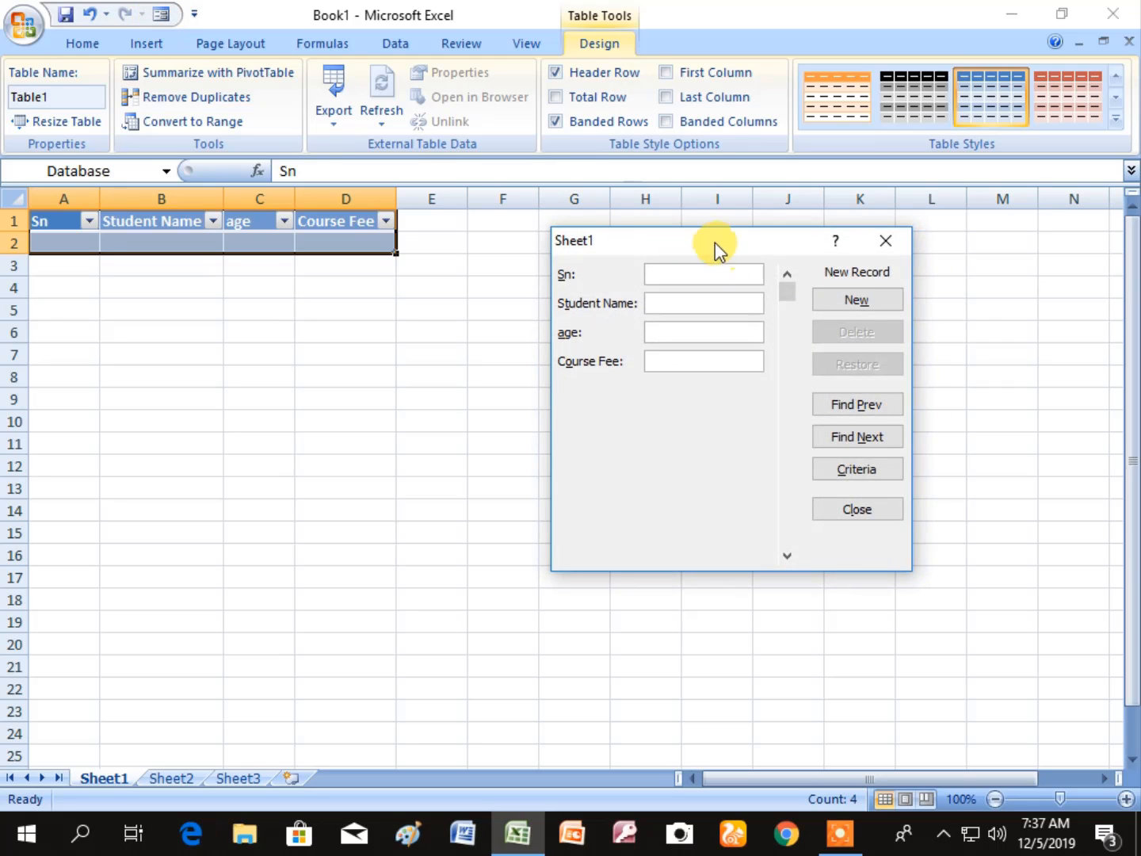
left_click_drag(715, 242, 676, 272)
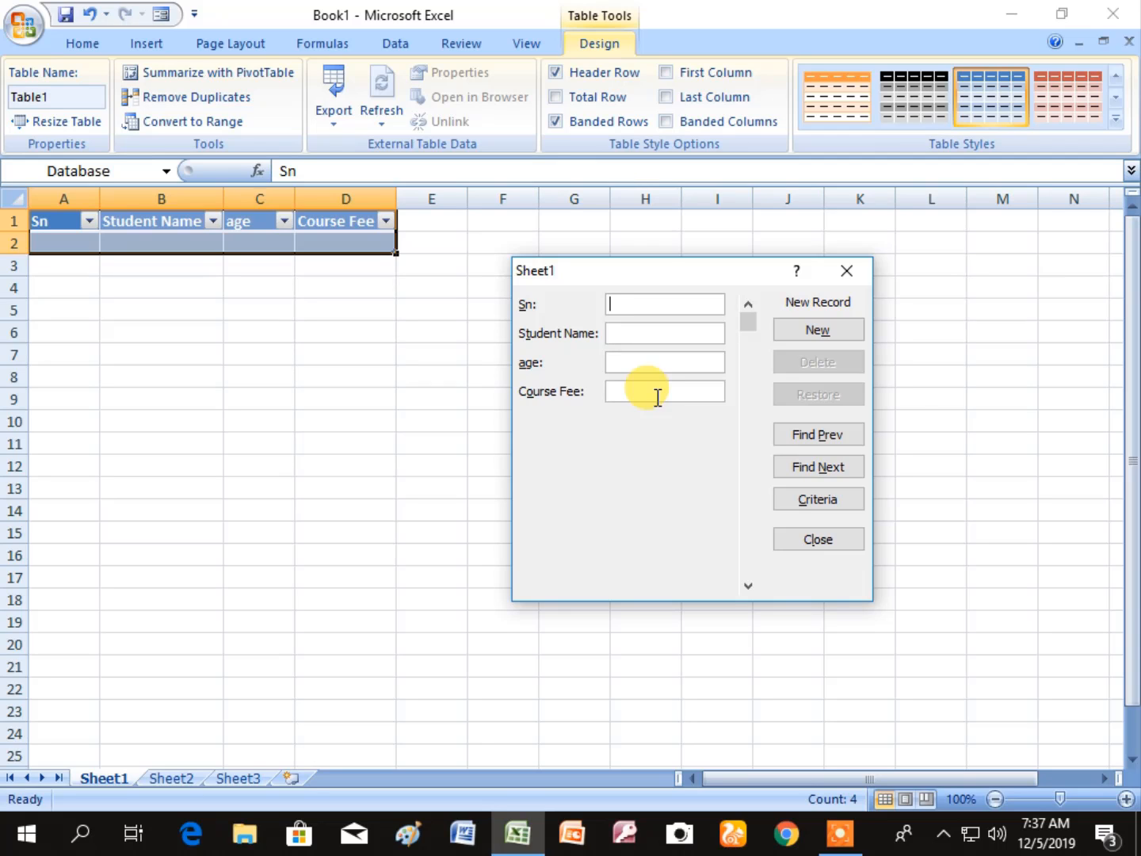
- Add a record through the data form with Sn 1, the first student's name, age 16 and Course Fee 1500
type("1")
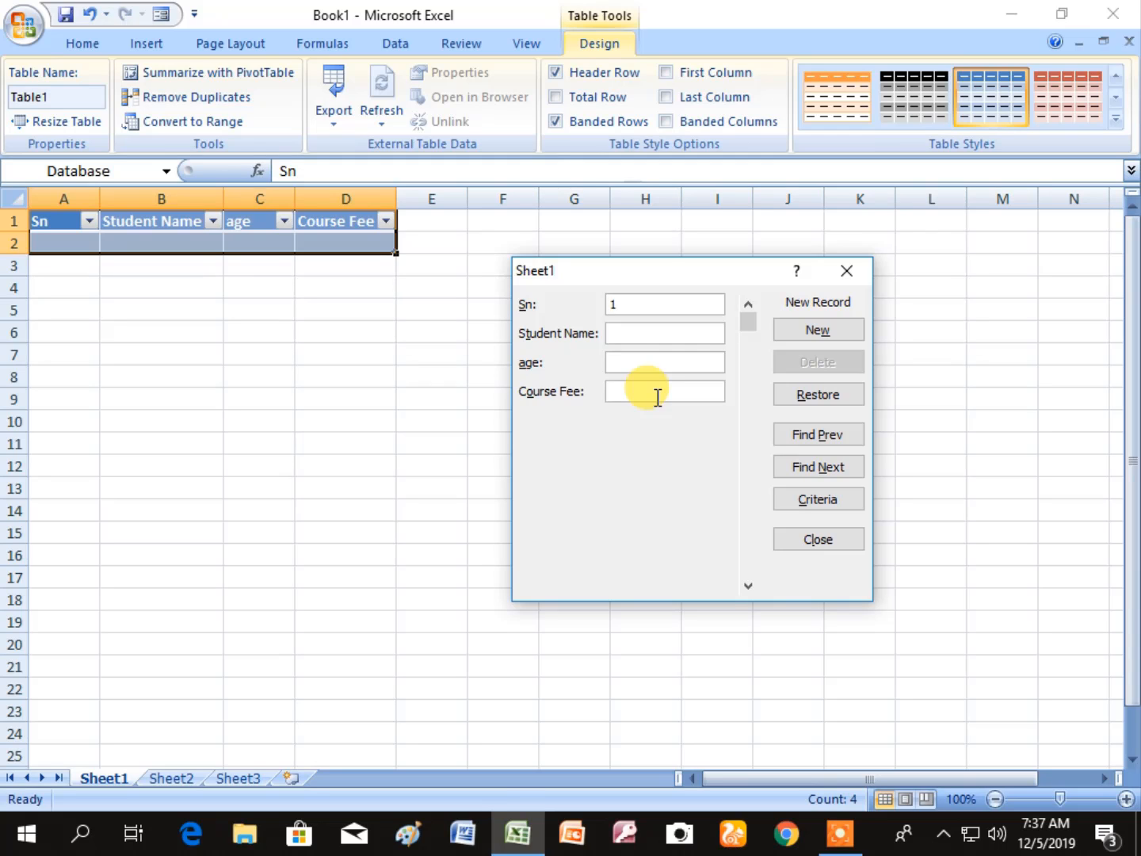
key("Tab")
type("nayeem")
key("Tab")
type("16")
key("Tab")
type("1500")
key("Tab")
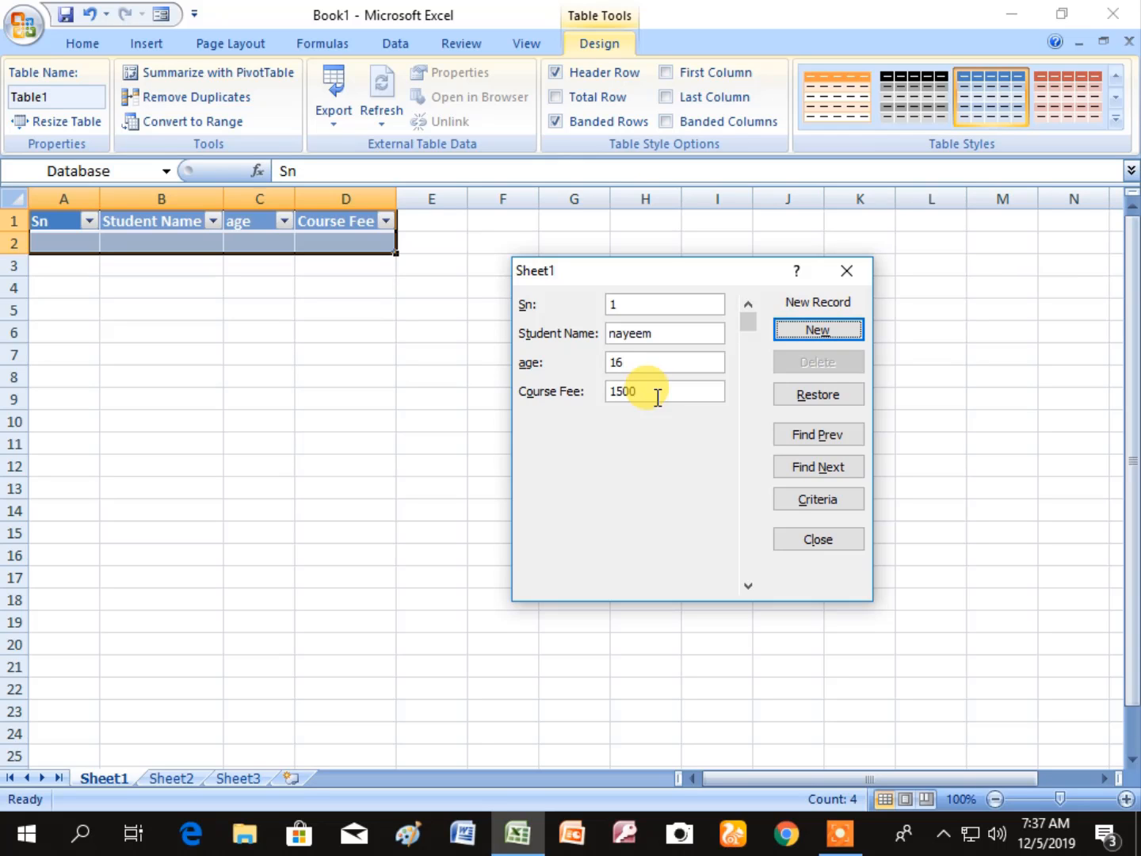
key("Return")
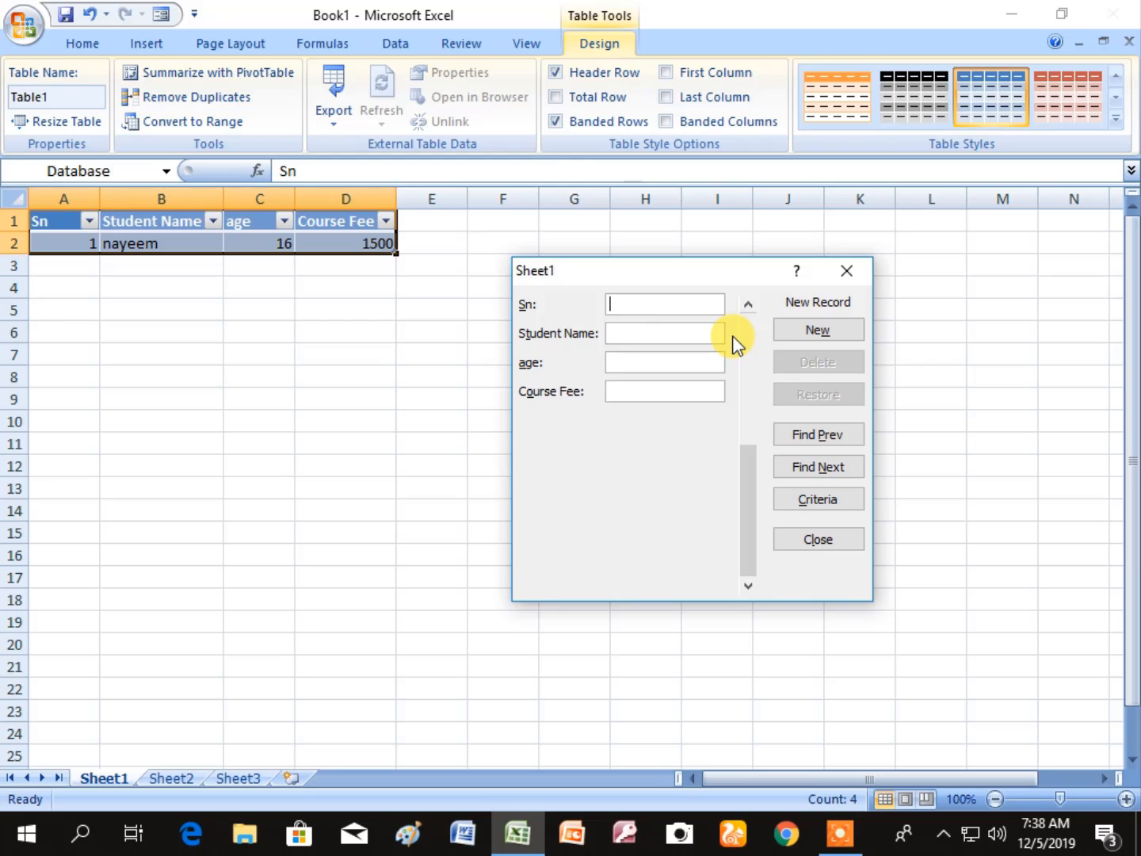
- Add a record through the data form with Sn 2, the second student's name, age 12 and Course Fee "eight"
type("2")
key("Tab")
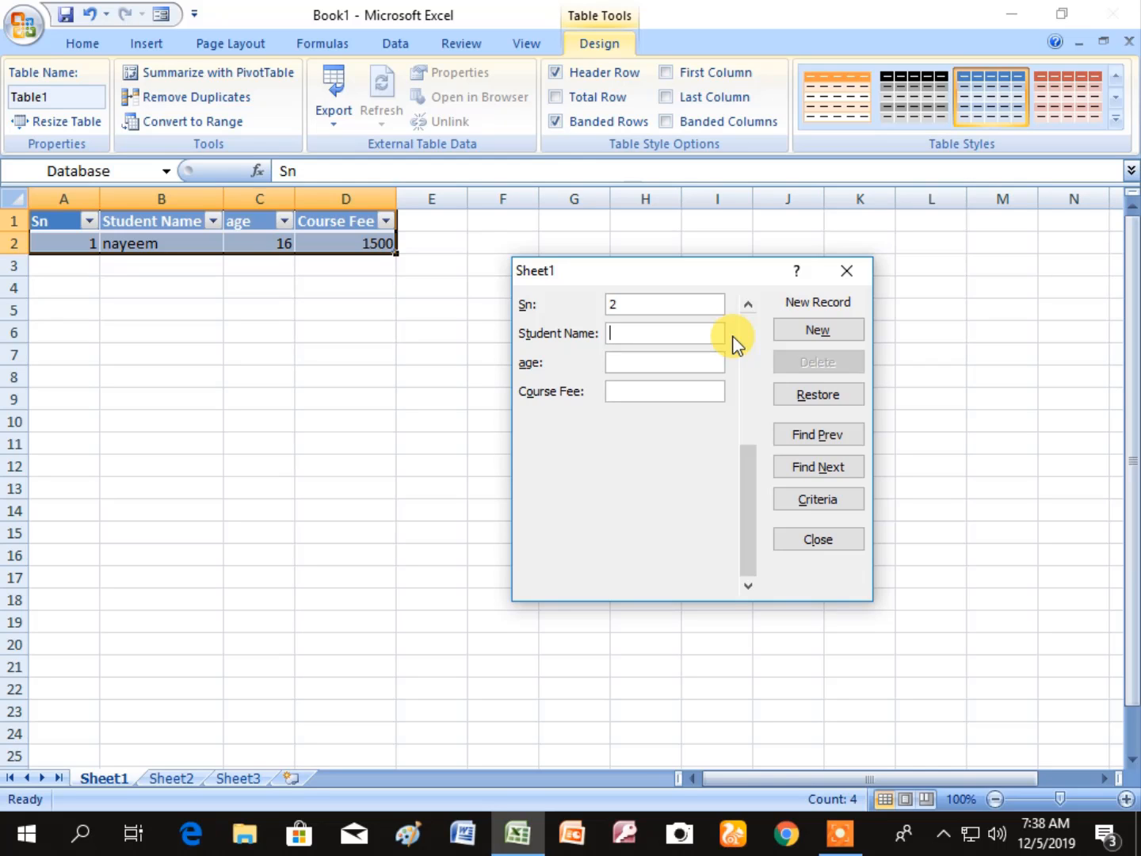
type("Mamun")
type("12")
key("Tab")
type("ei")
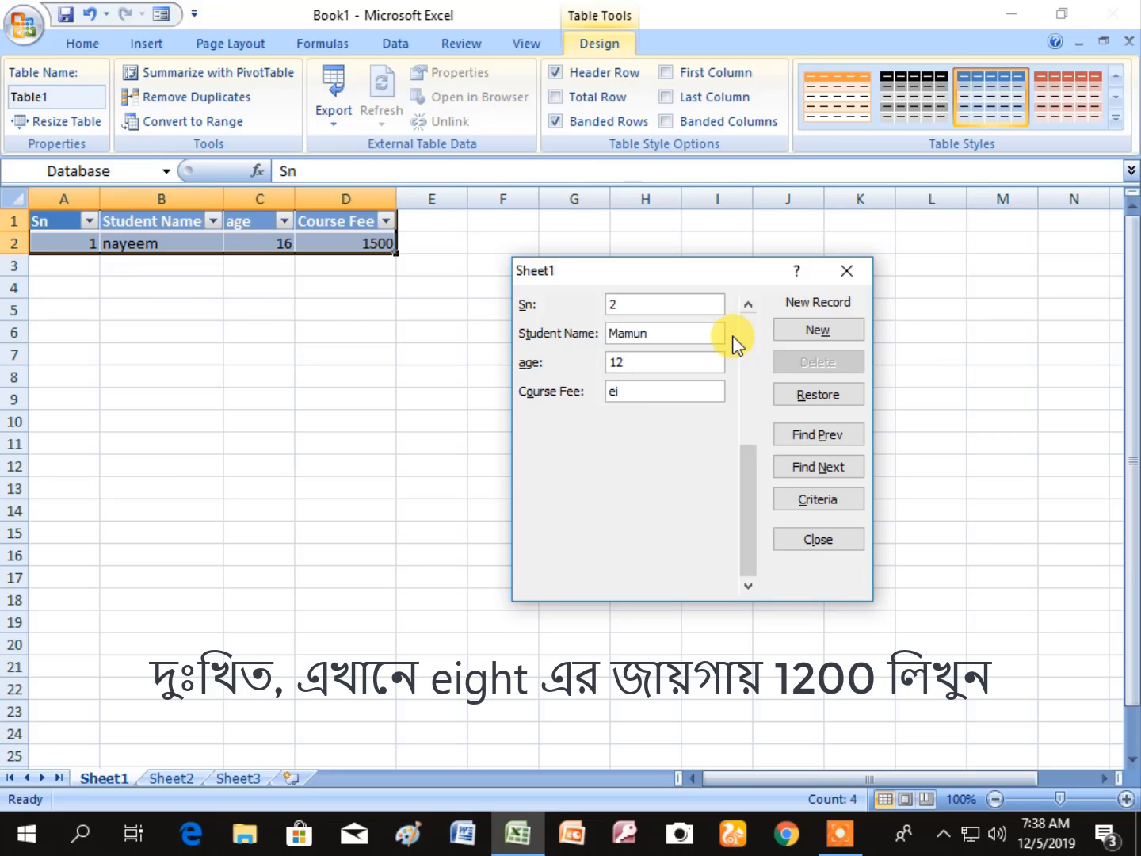
type("ght")
key("Tab")
key("Return")
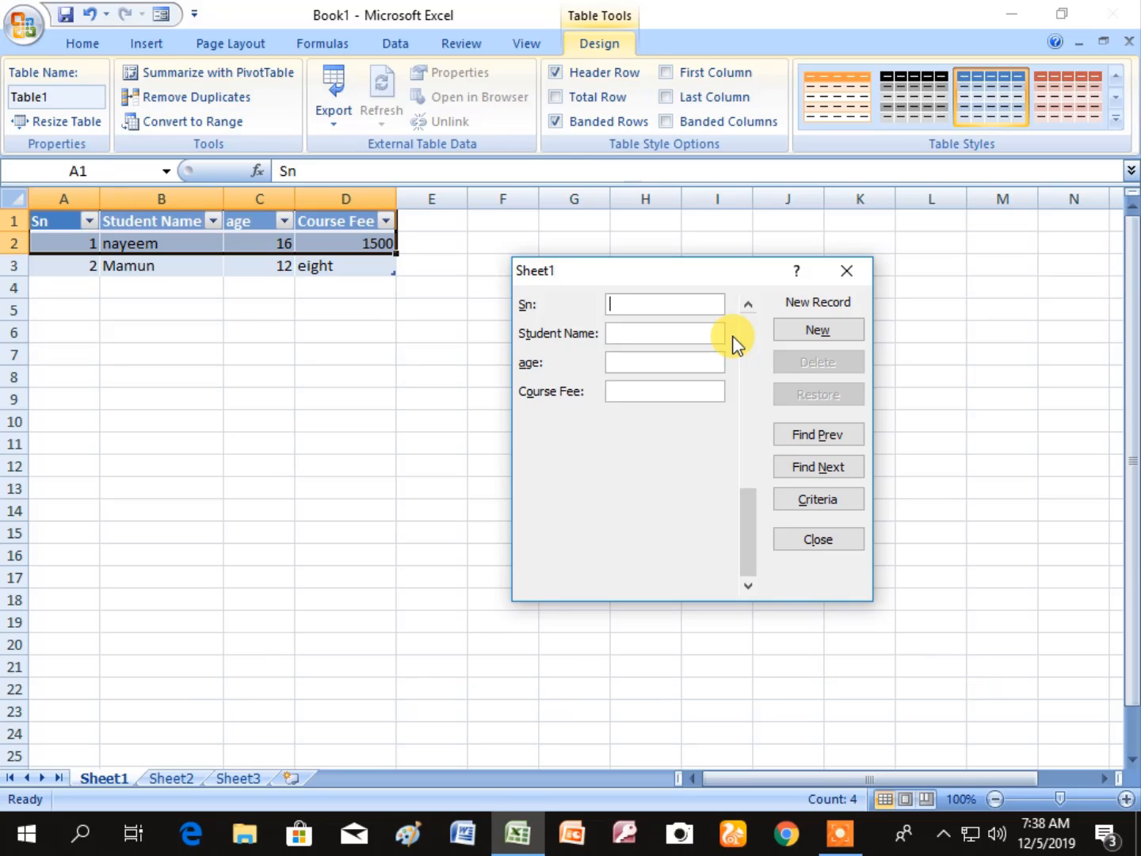
- Add a record through the data form with Sn 3, the third student's name, age 11 and Course Fee 1000
type("3")
key("Tab")
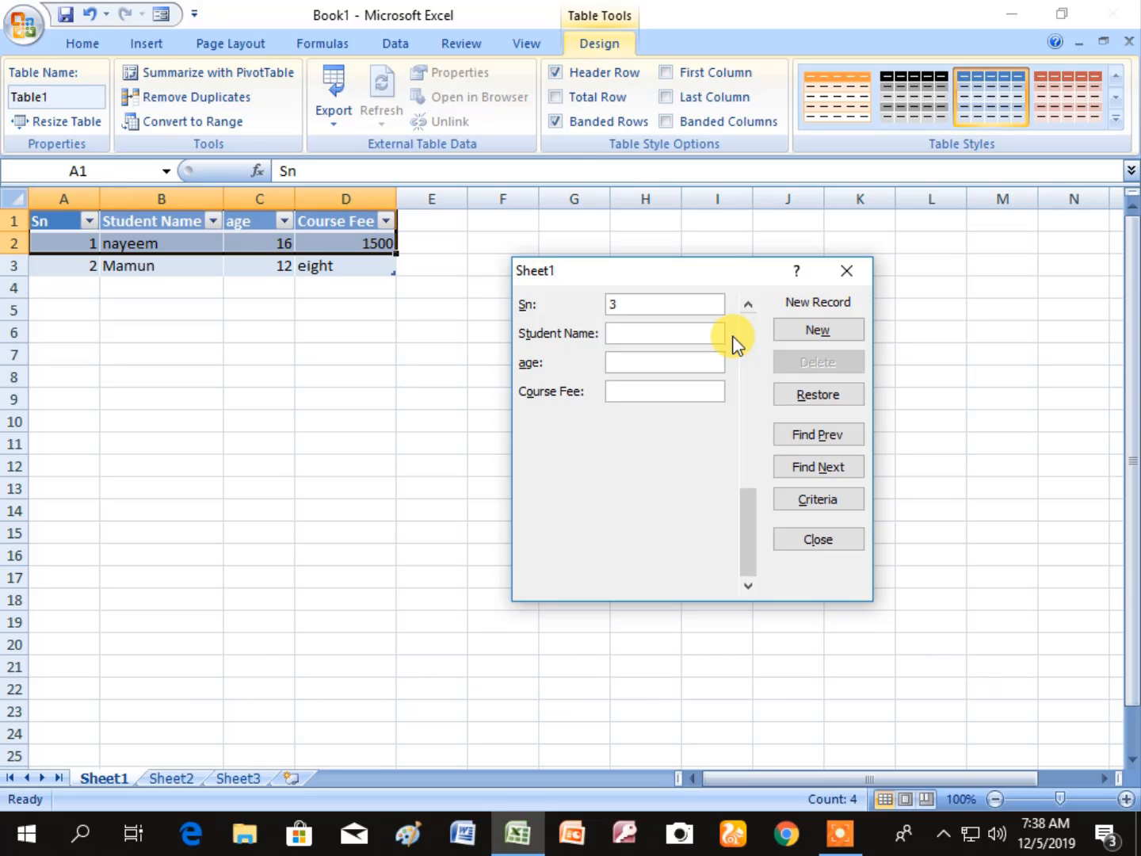
type("beauty")
key("Tab")
type("11")
key("Tab")
type("5")
key("BackSpace")
type("1000")
key("Return")
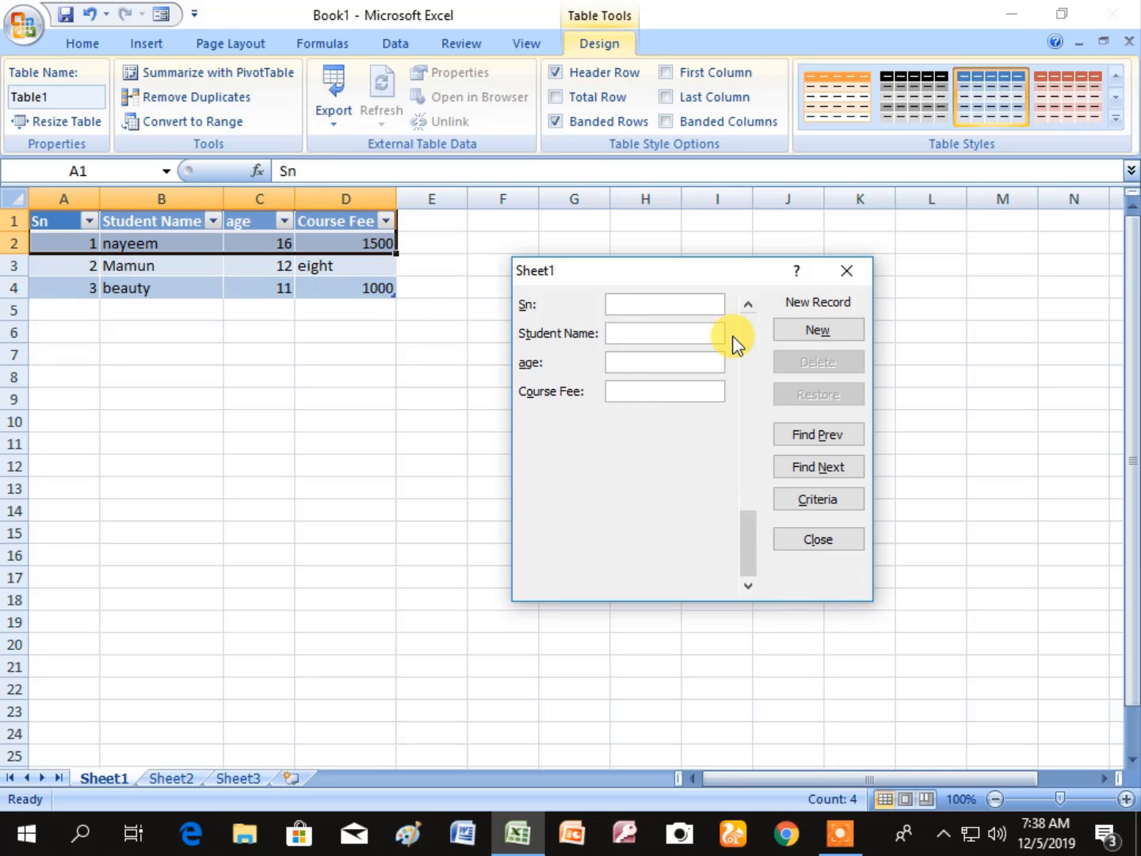